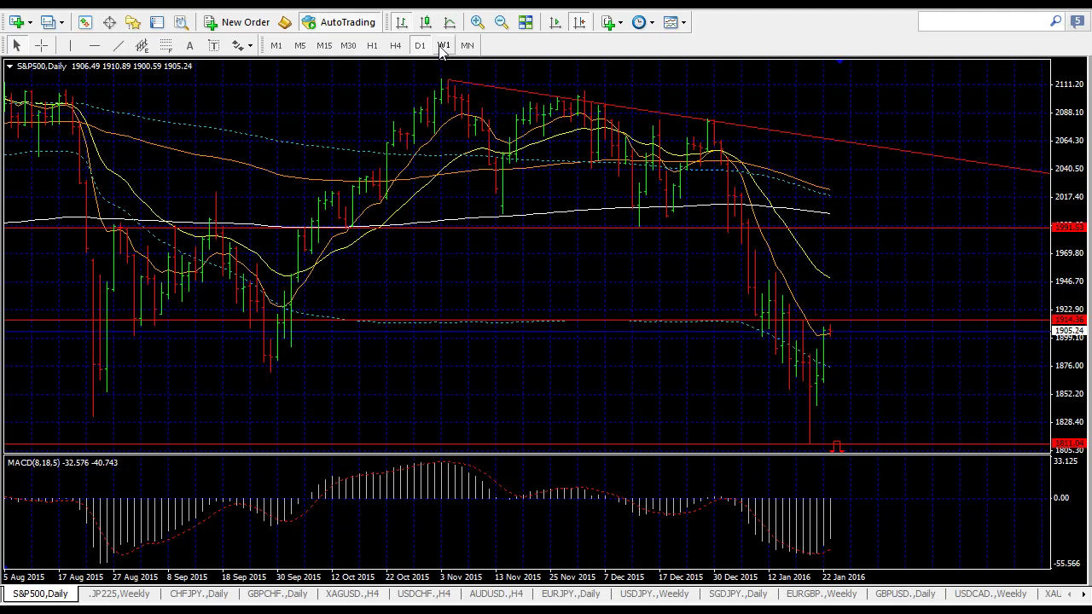
# Step: Examine the earlier S&P500 price history on the daily chart and show the same index on the weekly timeframe
pyautogui.moveTo(401, 269); pyautogui.dragTo(649, 273)
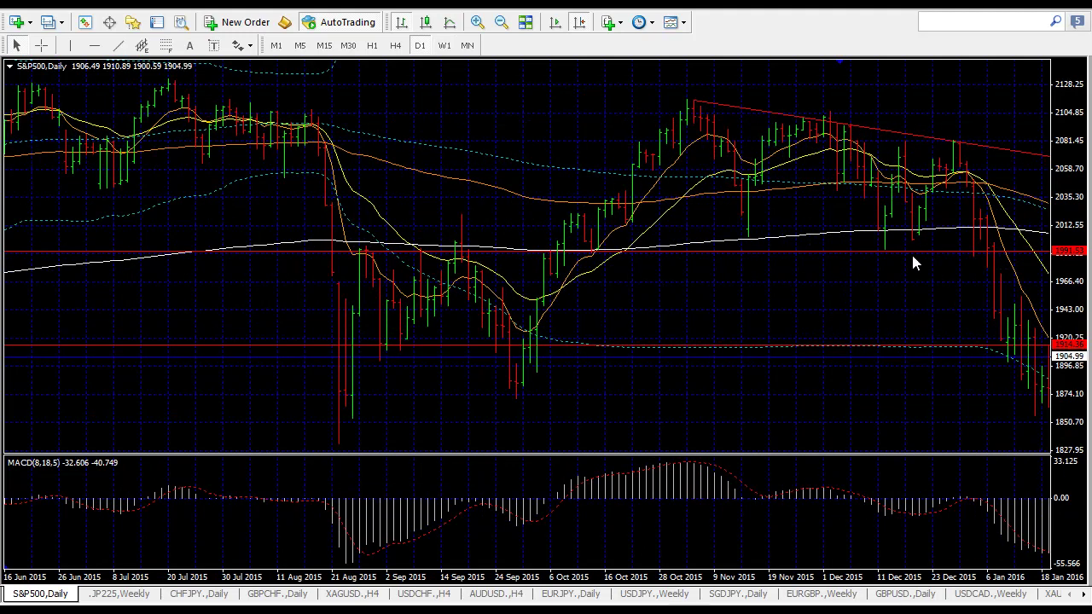
pyautogui.click(445, 45)
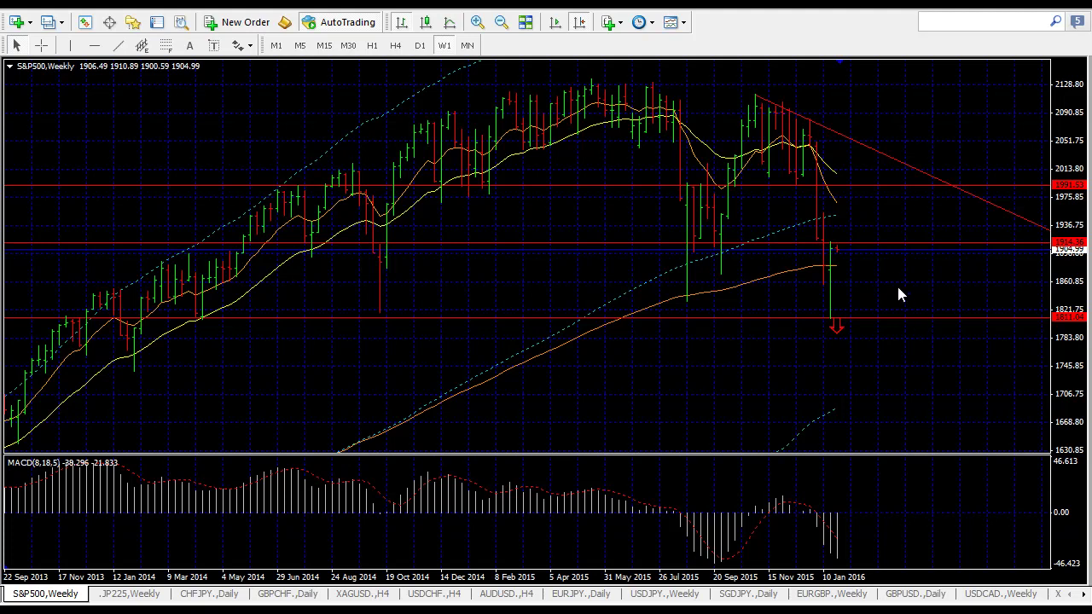
pyautogui.moveTo(841, 266)
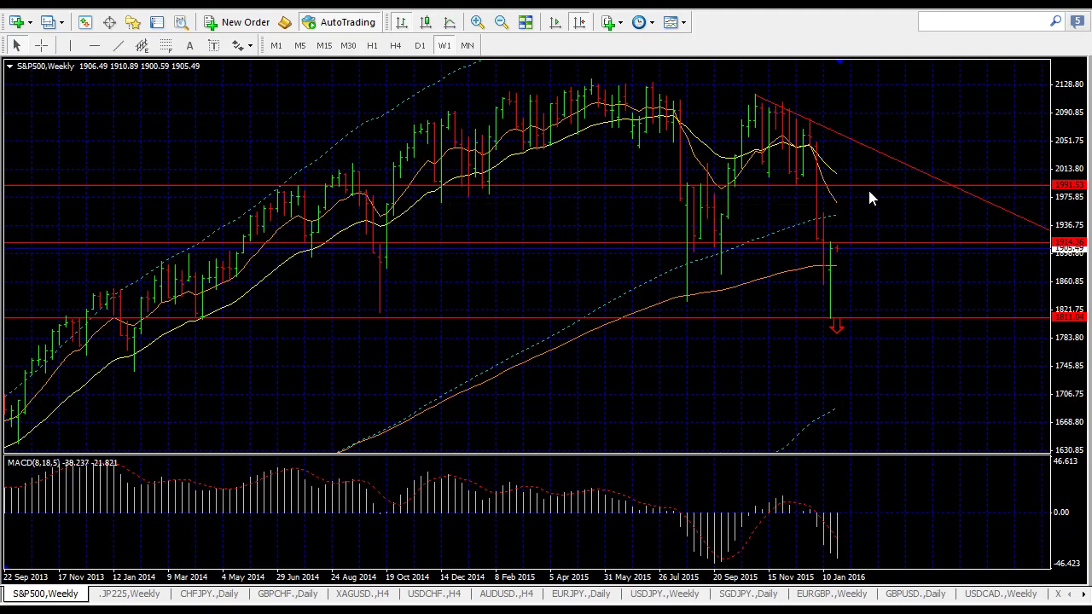
# Step: Compare the latest S&P500 bars on the daily timeframe with those on the weekly timeframe
pyautogui.click(420, 46)
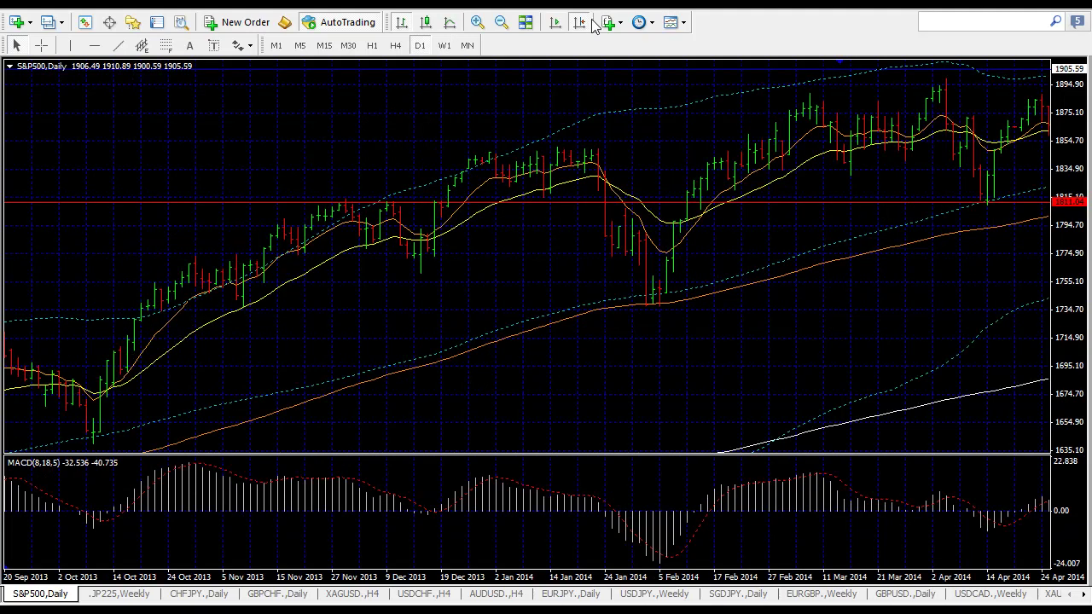
pyautogui.click(581, 23)
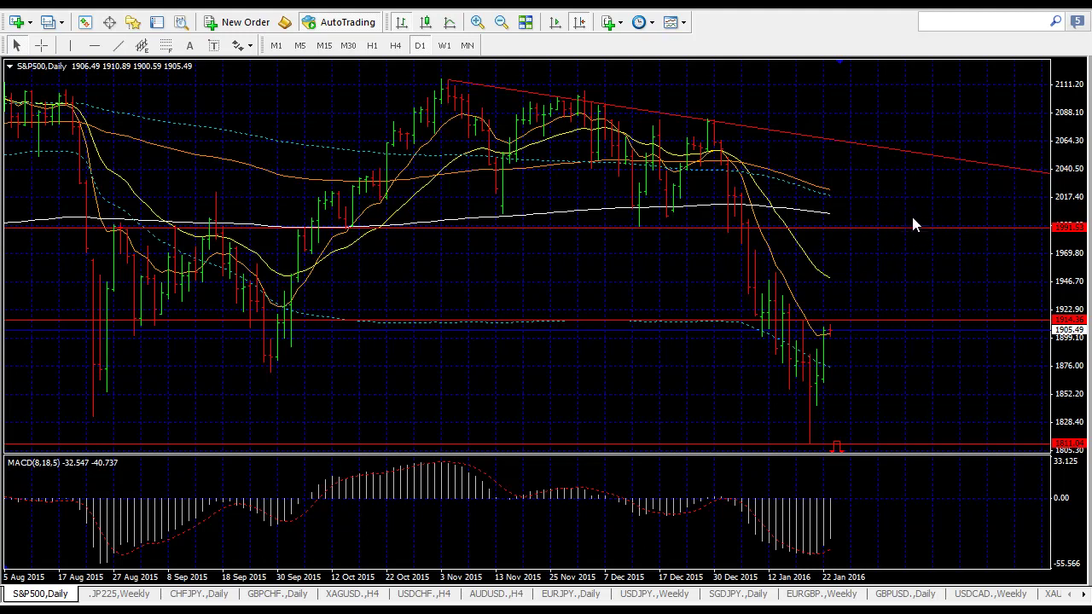
pyautogui.click(440, 49)
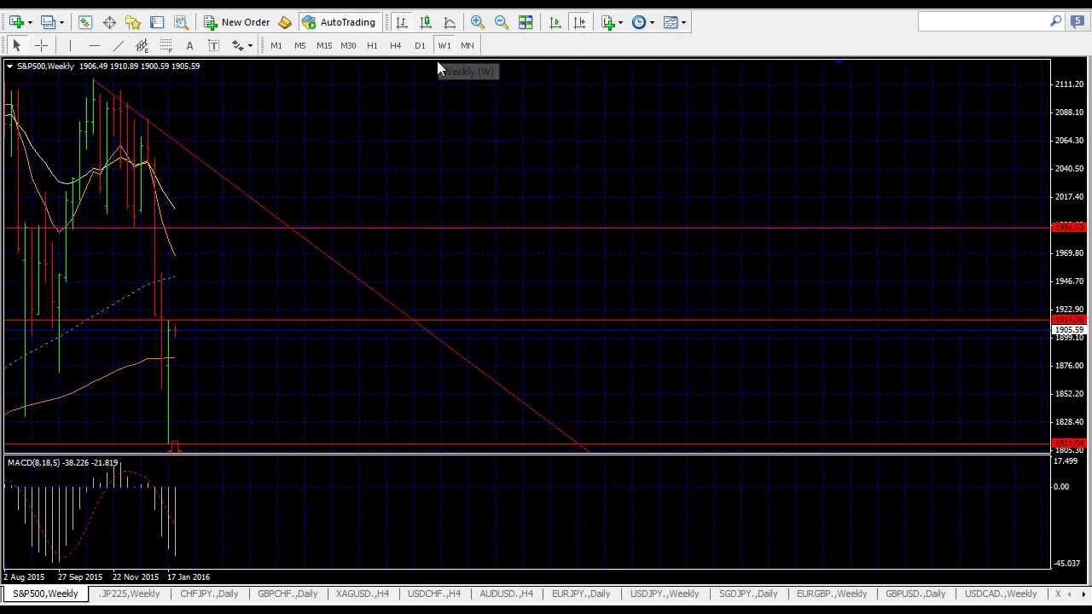
pyautogui.moveTo(405, 111)
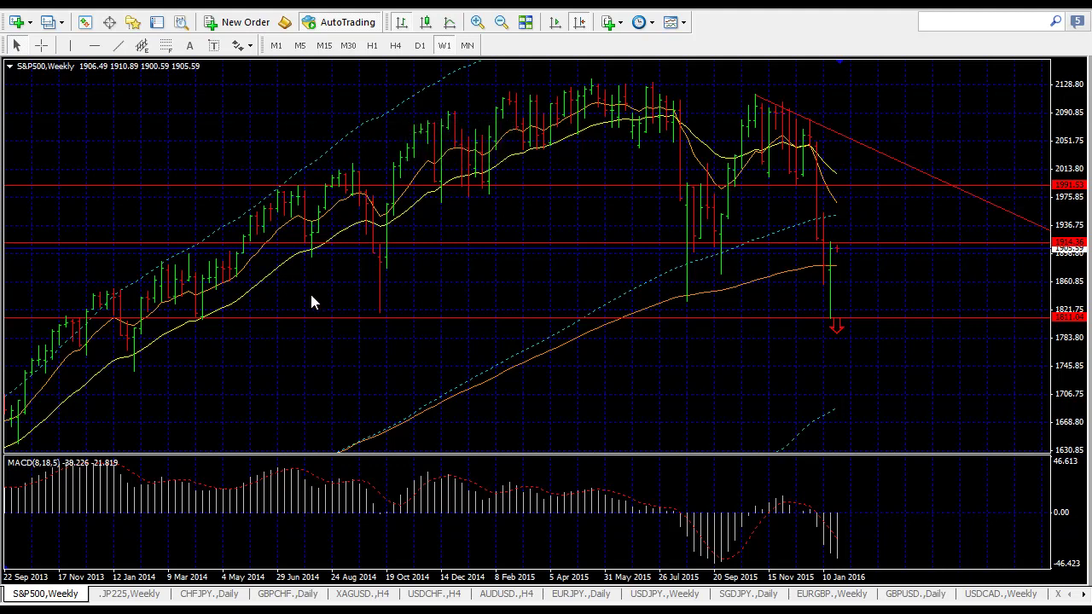
# Step: Open the JP225 weekly chart and examine its earlier price history and the latest bars around the lowest horizontal level
pyautogui.click(130, 594)
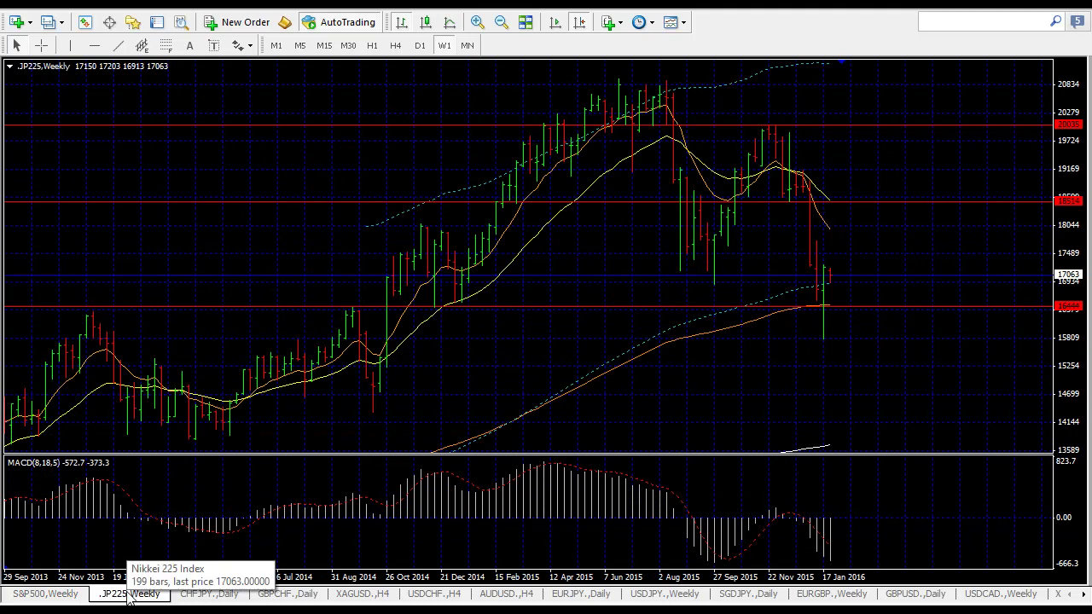
pyautogui.moveTo(281, 227); pyautogui.dragTo(439, 208)
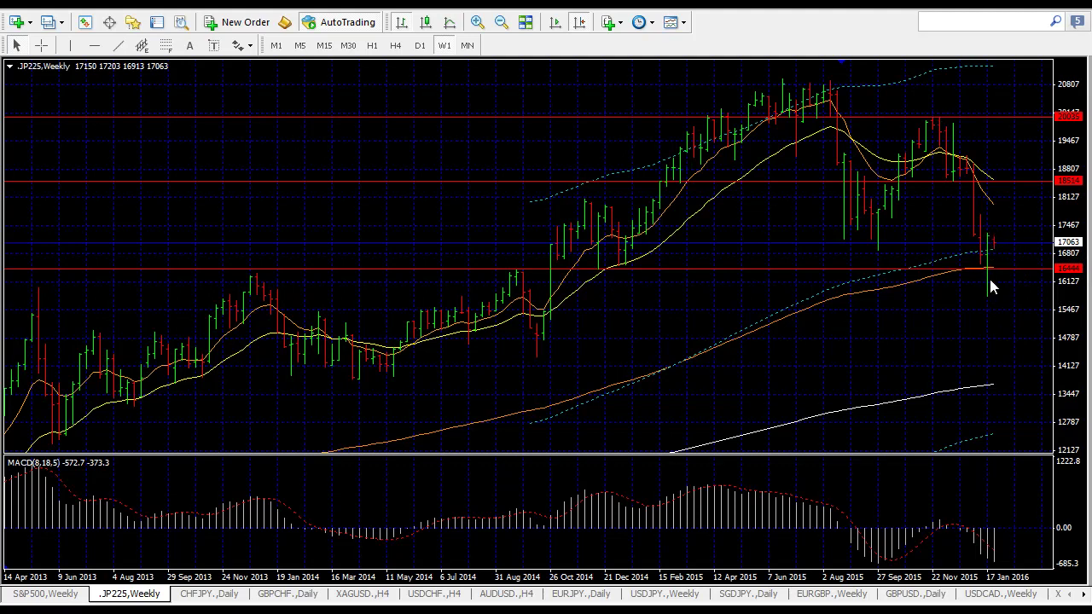
pyautogui.moveTo(962, 259)
pyautogui.scroll(3, 444, 333)
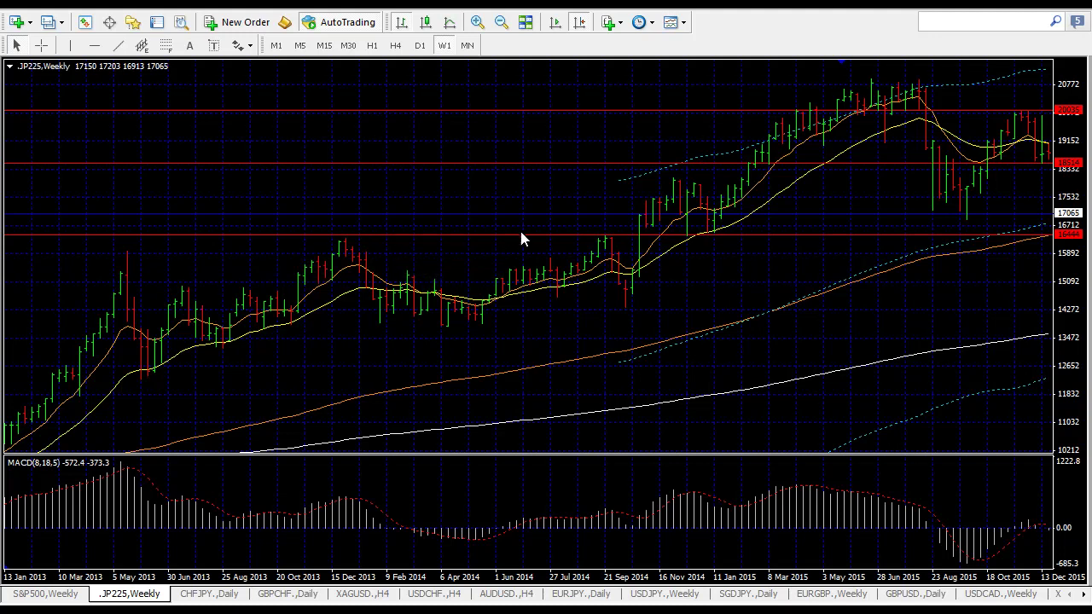
pyautogui.moveTo(710, 235); pyautogui.dragTo(511, 194)
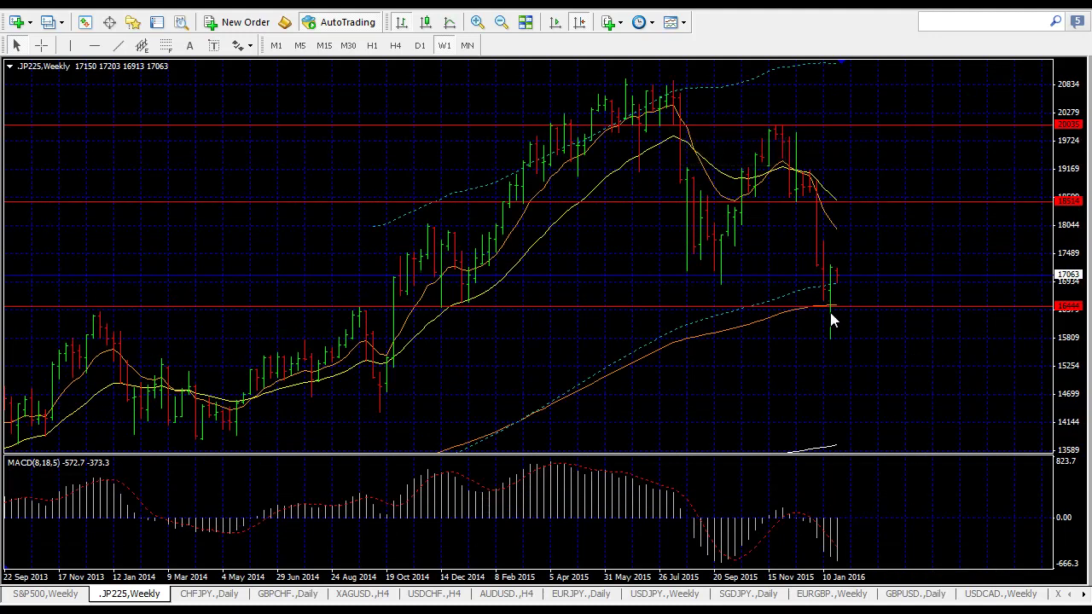
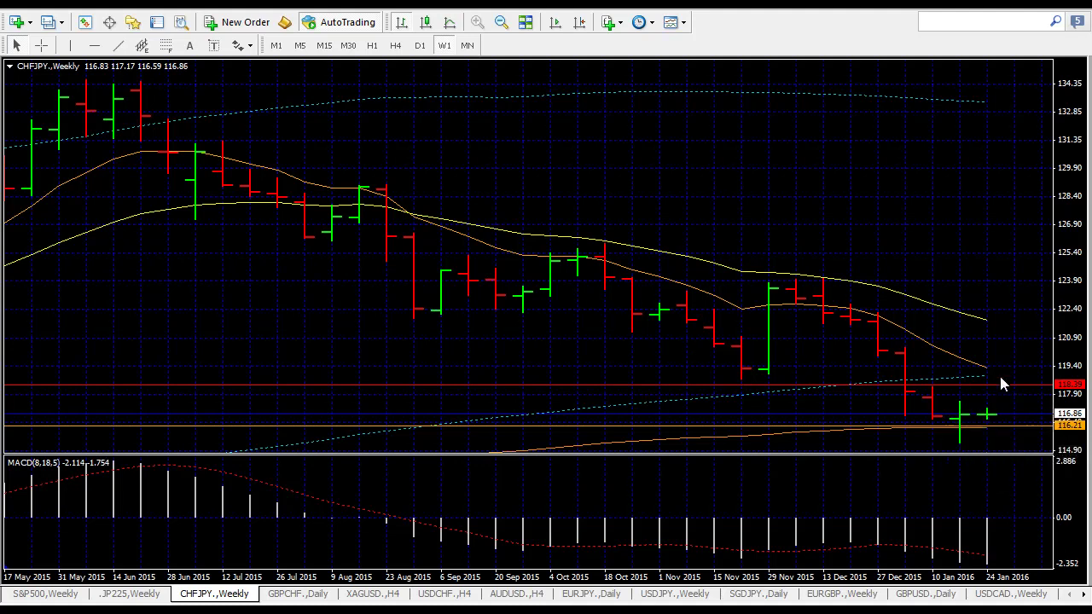
# Step: Show CHFJPY on the daily timeframe, zoomed out two levels, with chart shift leaving space after the latest bar
pyautogui.click(419, 45)
pyautogui.click(579, 21)
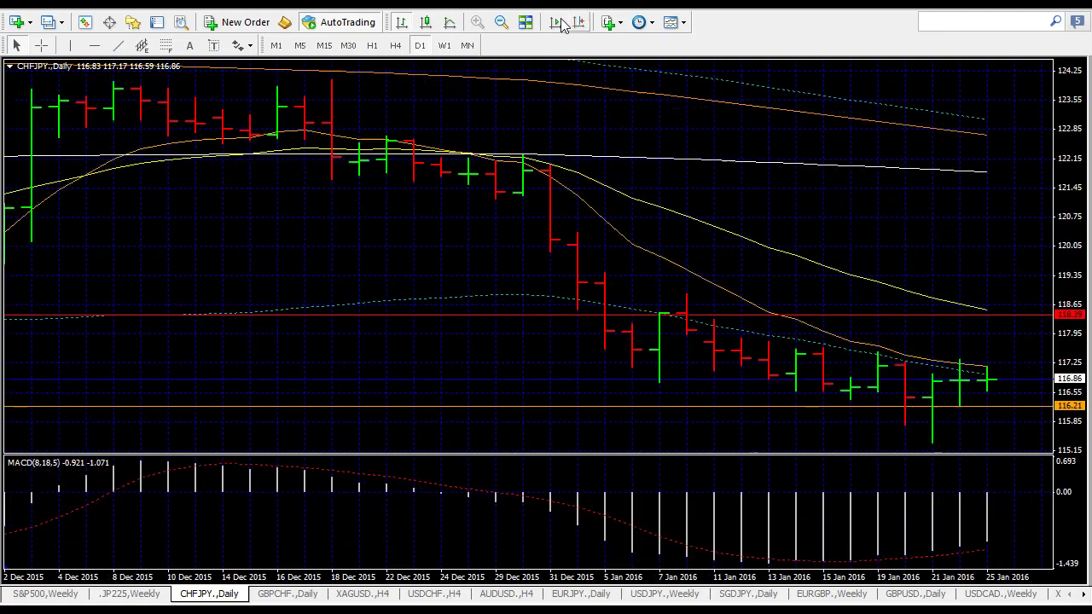
pyautogui.click(502, 21)
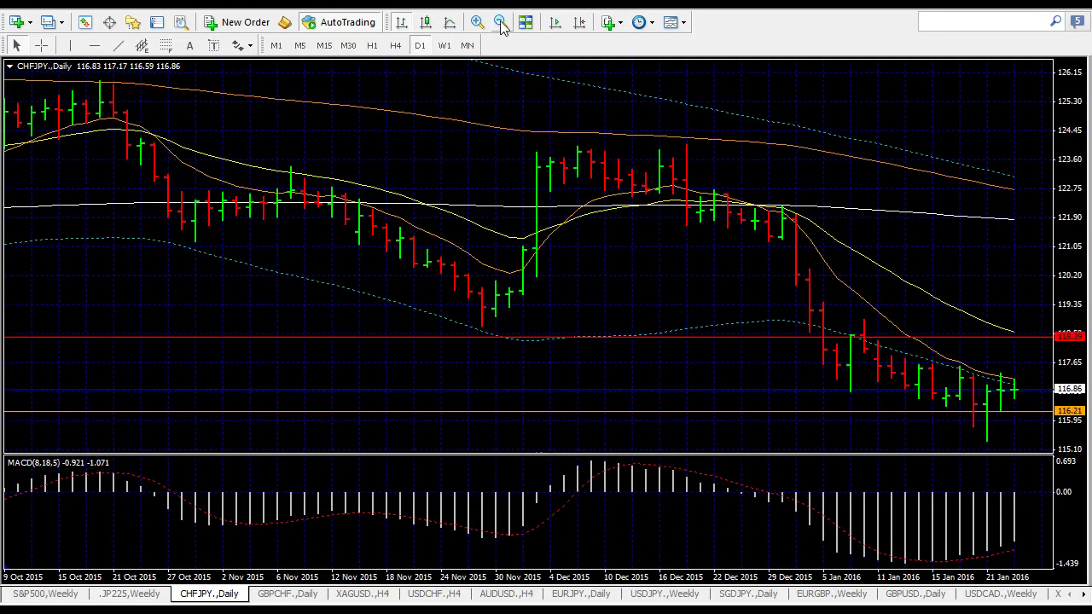
pyautogui.click(502, 21)
pyautogui.click(582, 22)
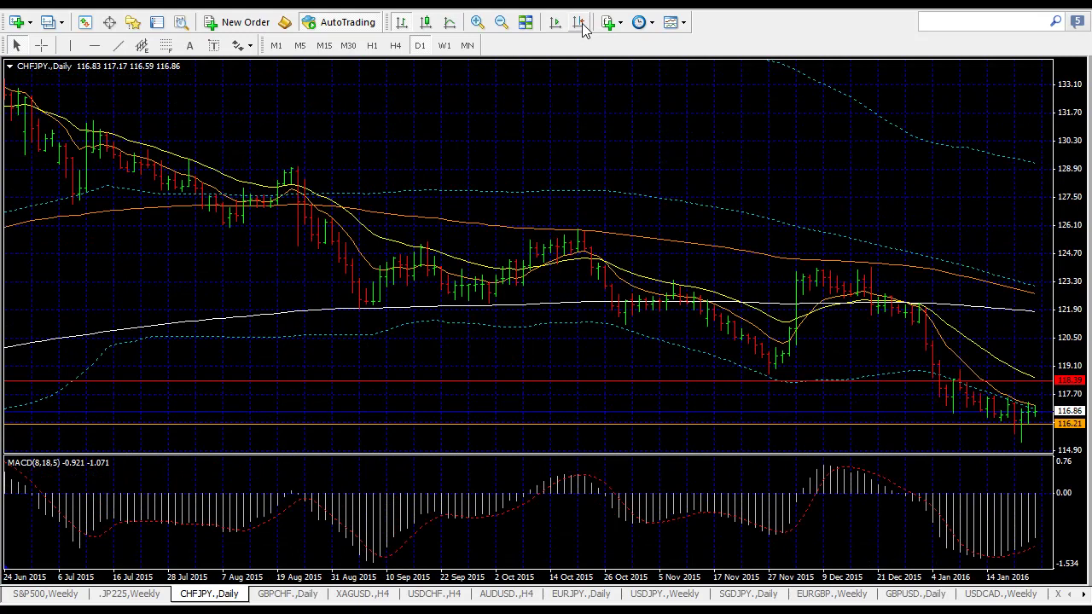
pyautogui.click(582, 22)
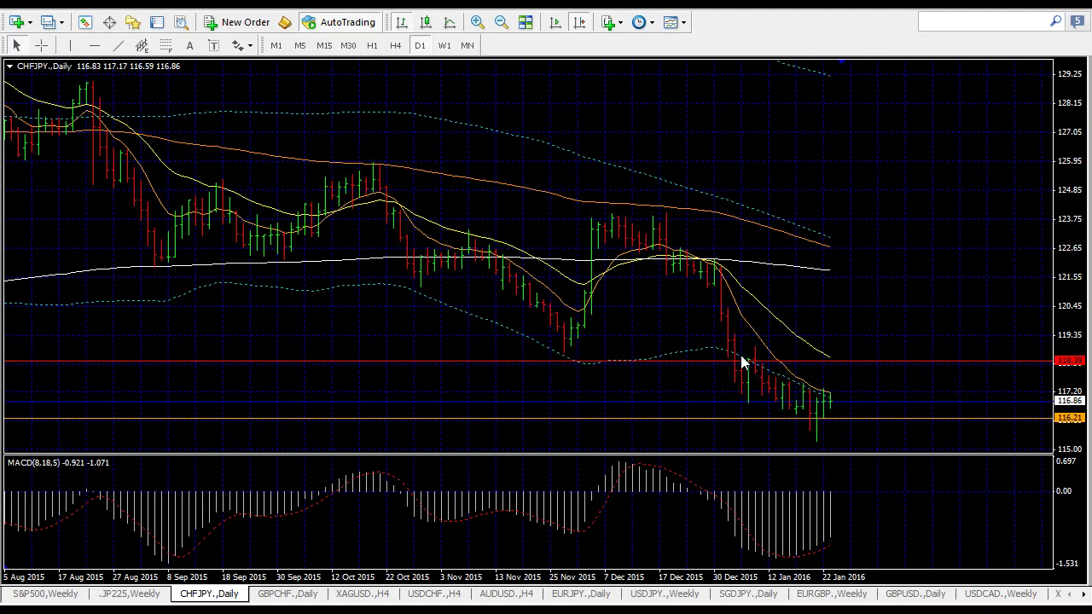
# Step: Show CHFJPY on the weekly timeframe, zoomed in two levels at the latest bars
pyautogui.click(445, 45)
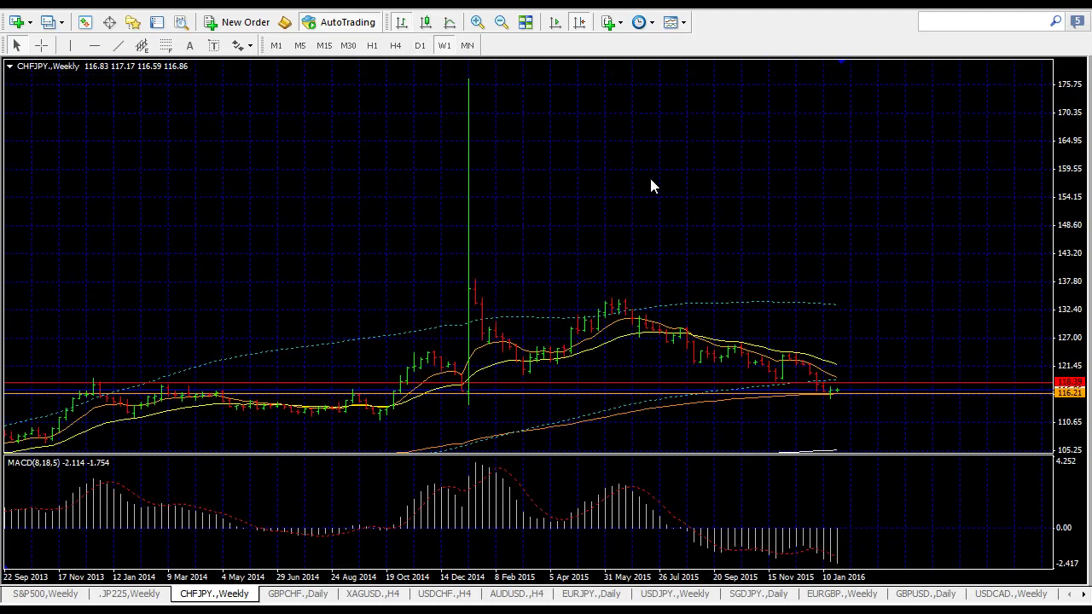
pyautogui.click(478, 22)
pyautogui.click(478, 23)
pyautogui.click(579, 22)
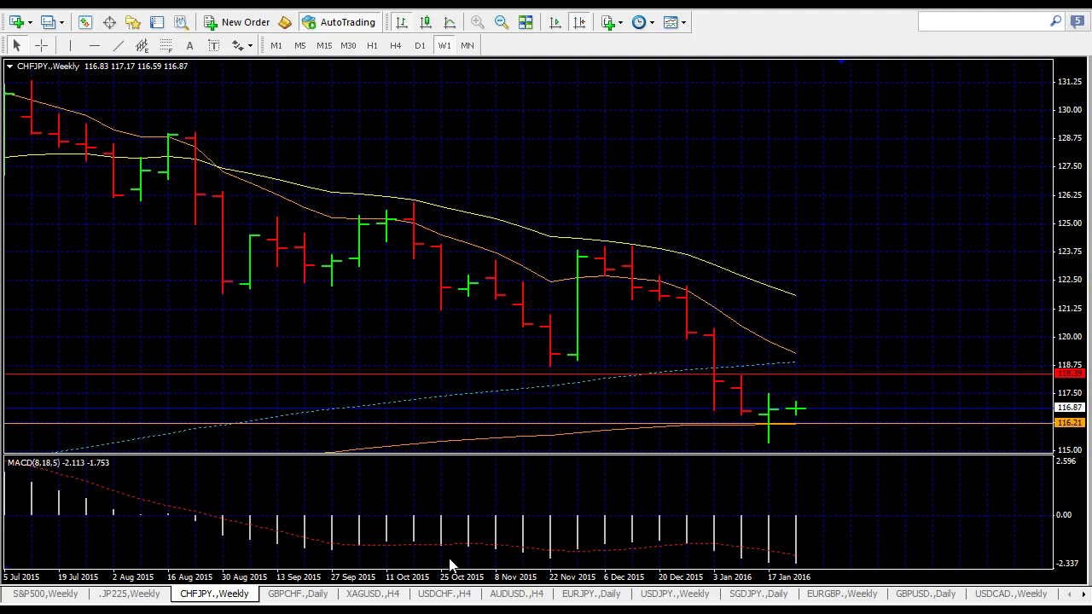
# Step: Open the GBPCHF chart and compare its weekly and monthly timeframes, finishing on the weekly one
pyautogui.click(296, 596)
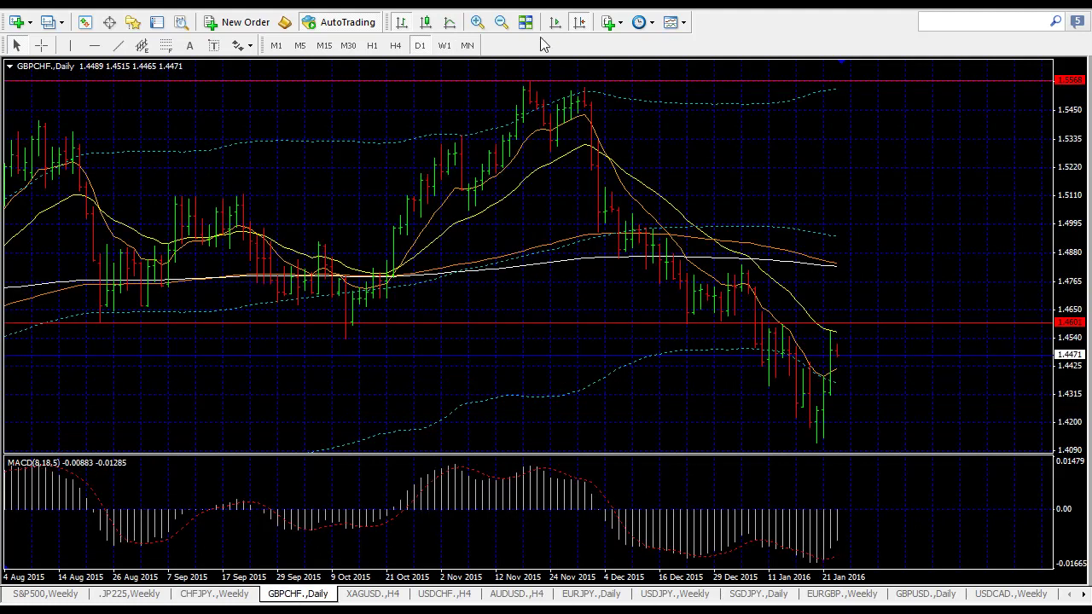
pyautogui.click(443, 45)
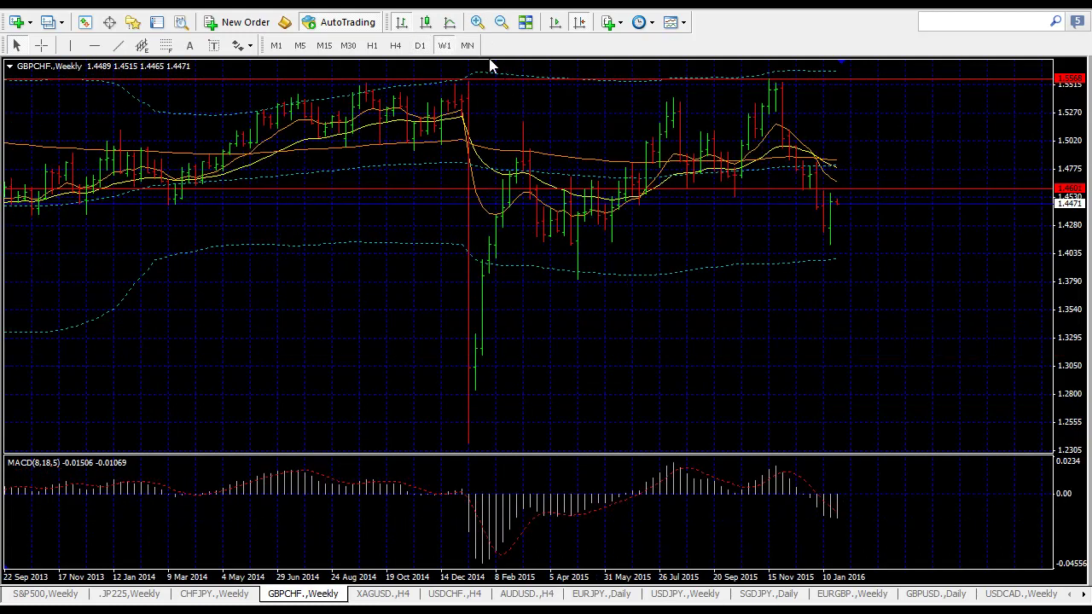
pyautogui.click(467, 45)
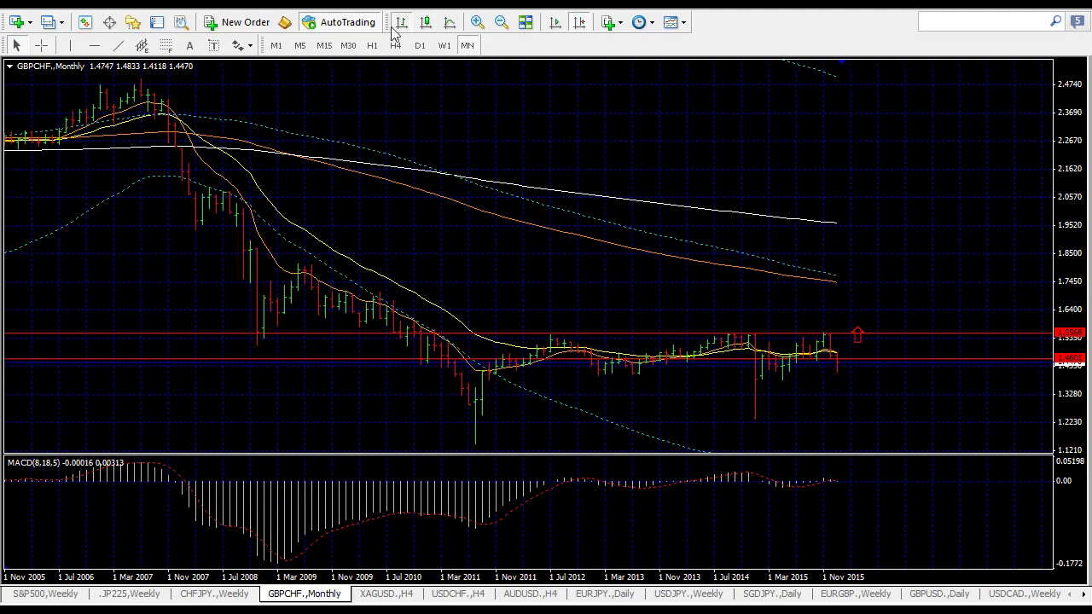
pyautogui.click(447, 47)
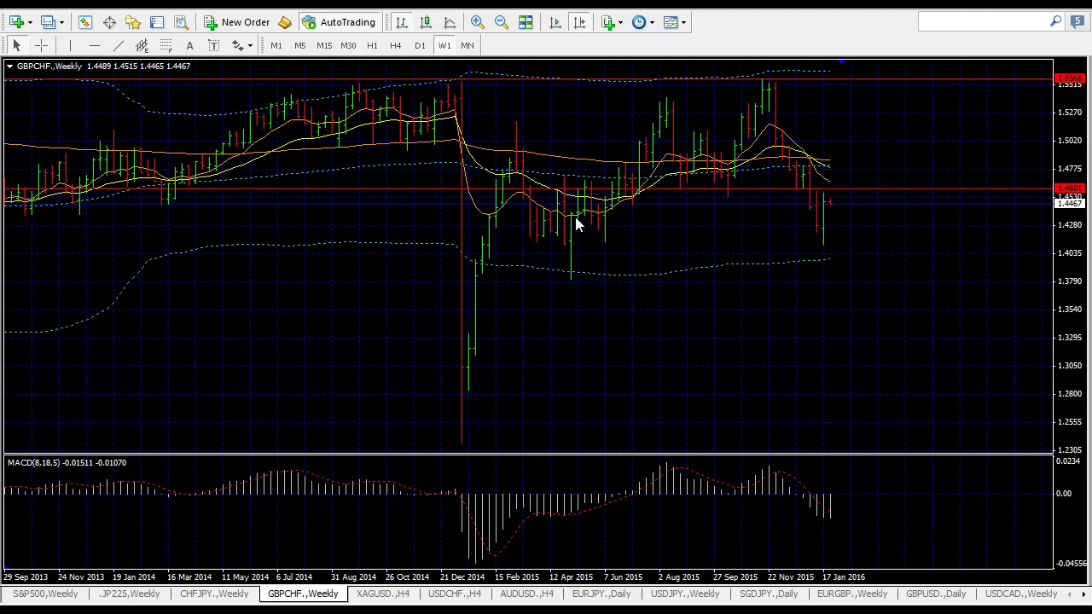
pyautogui.middleClick(604, 224)
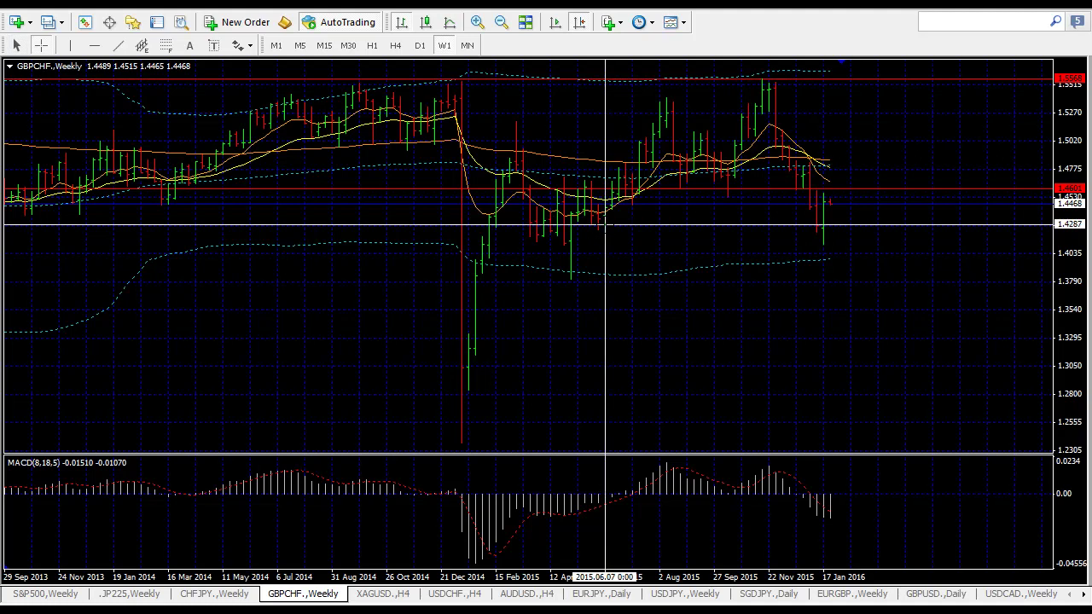
pyautogui.middleClick(606, 225)
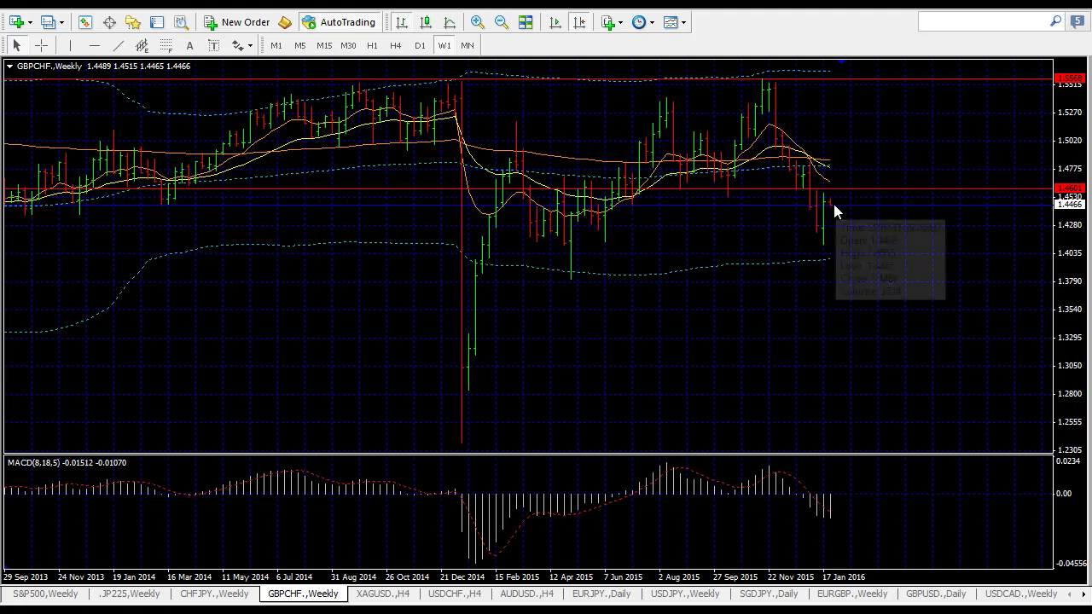
# Step: Show GBPCHF on the daily timeframe and examine the latest bars below the 1.4601 level
pyautogui.click(422, 45)
pyautogui.click(581, 23)
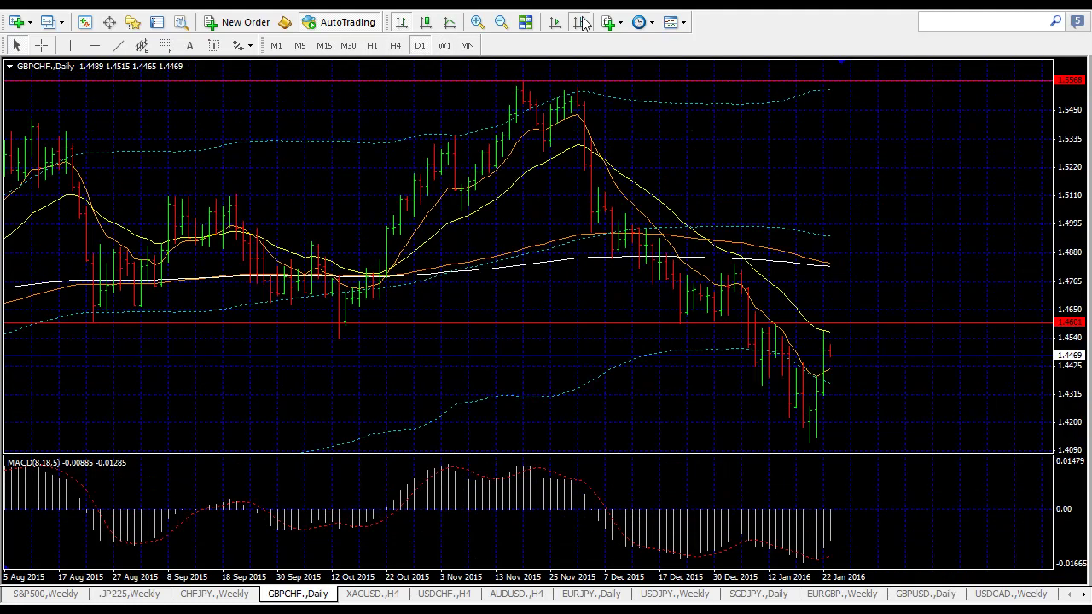
pyautogui.scroll(3, 548, 383)
pyautogui.scroll(3, 463, 378)
pyautogui.moveTo(463, 379); pyautogui.dragTo(413, 367)
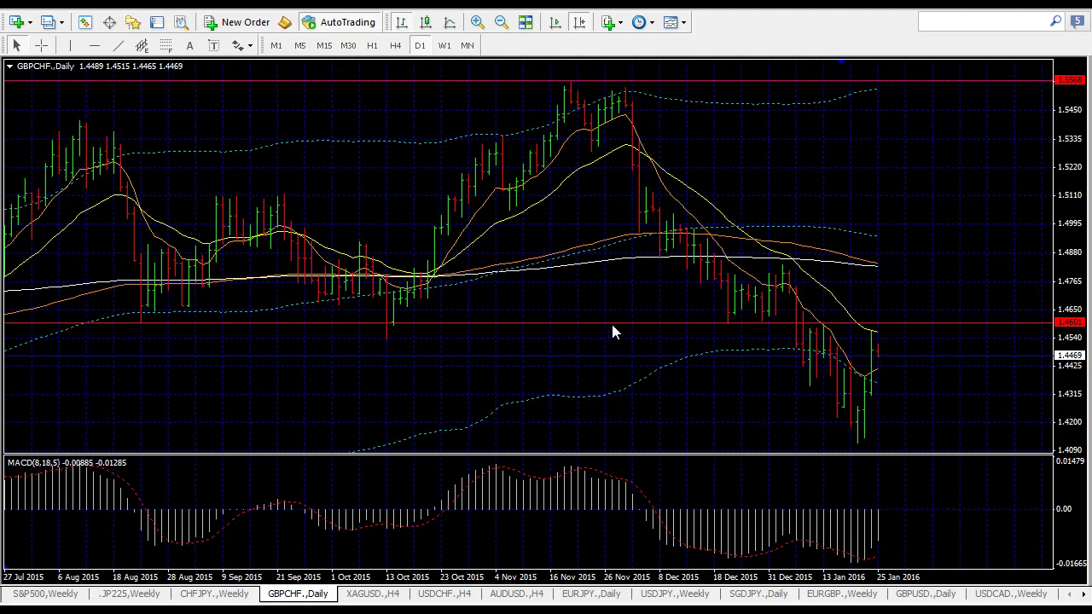
# Step: Show GBPCHF on the H4 timeframe and examine the price action around the 1.4601 level up to the latest bars
pyautogui.click(395, 45)
pyautogui.click(580, 23)
pyautogui.moveTo(555, 90); pyautogui.dragTo(465, 297)
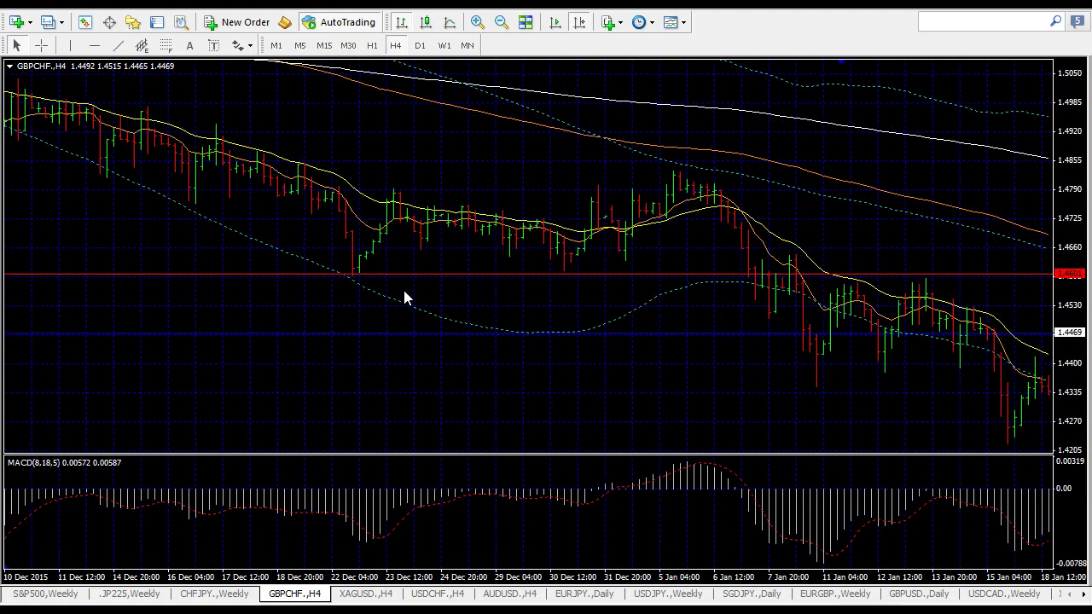
pyautogui.moveTo(726, 280); pyautogui.dragTo(295, 309)
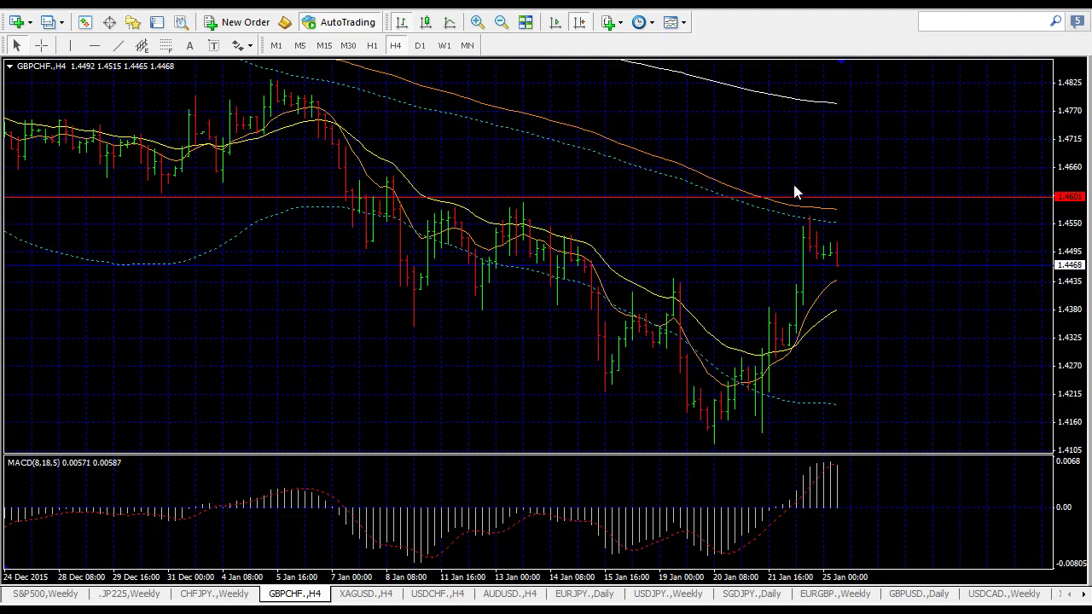
# Step: Recheck GBPCHF on the daily timeframe and return it to the latest bars of the H4 timeframe
pyautogui.click(420, 45)
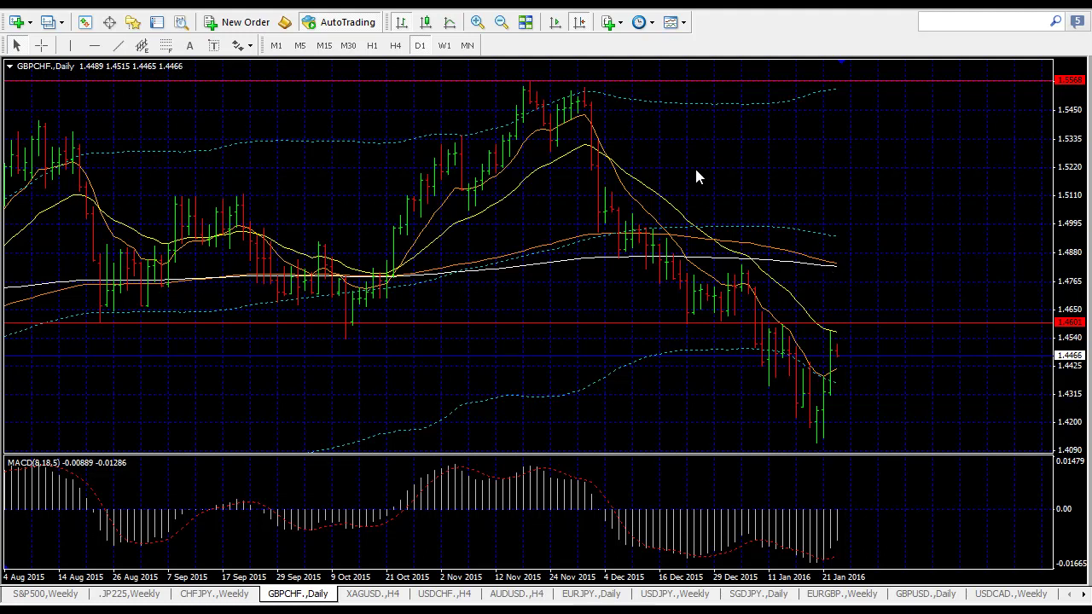
pyautogui.click(395, 45)
pyautogui.click(581, 23)
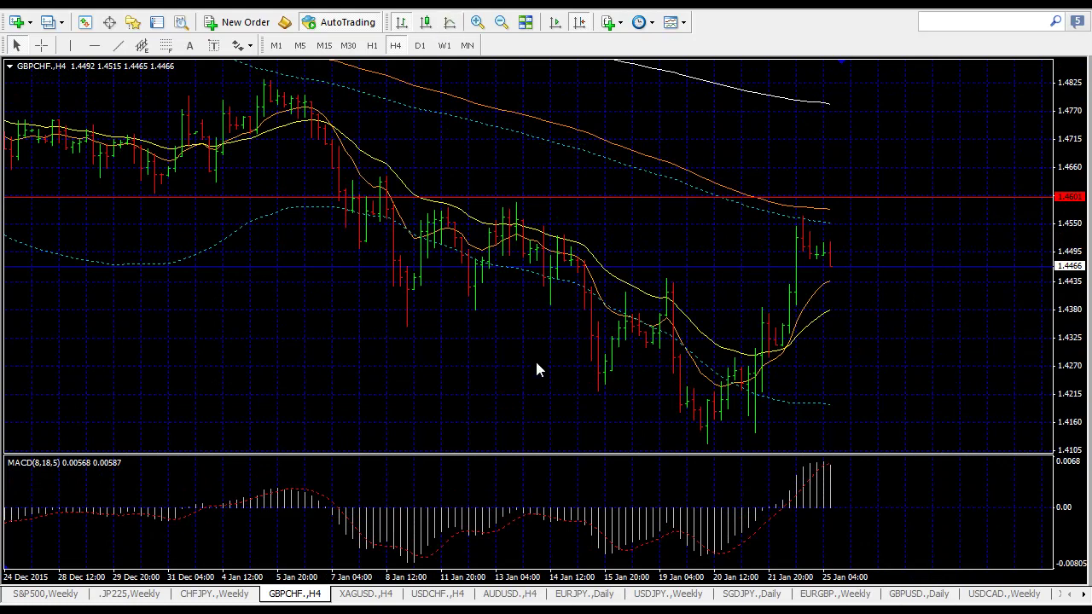
# Step: Open the XAGUSD chart and review its weekly timeframe and the latest daily bars, with the daily chart zoomed in one level
pyautogui.click(380, 595)
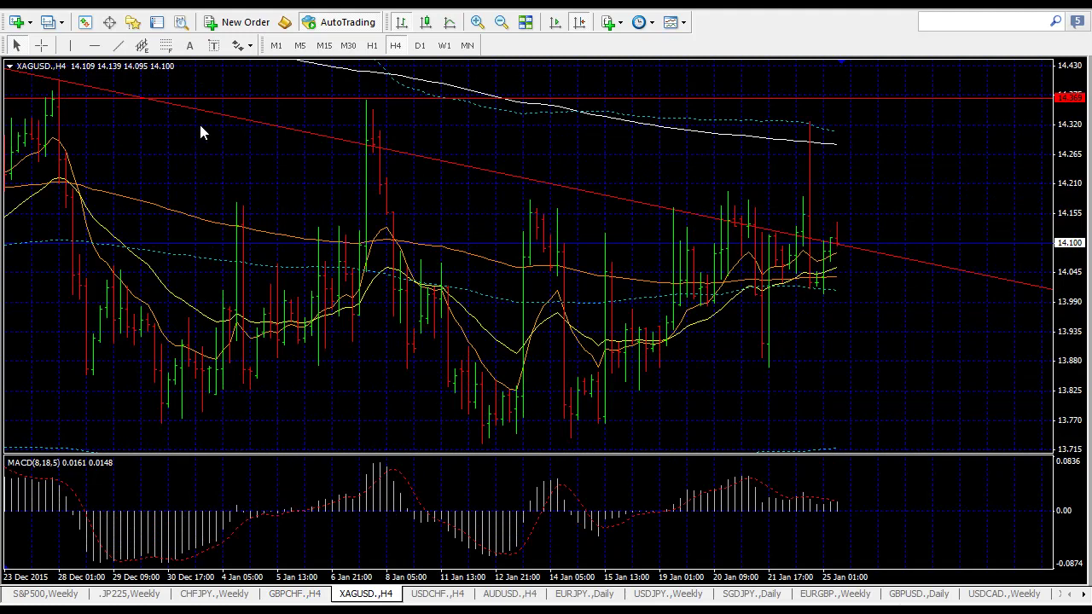
pyautogui.click(438, 49)
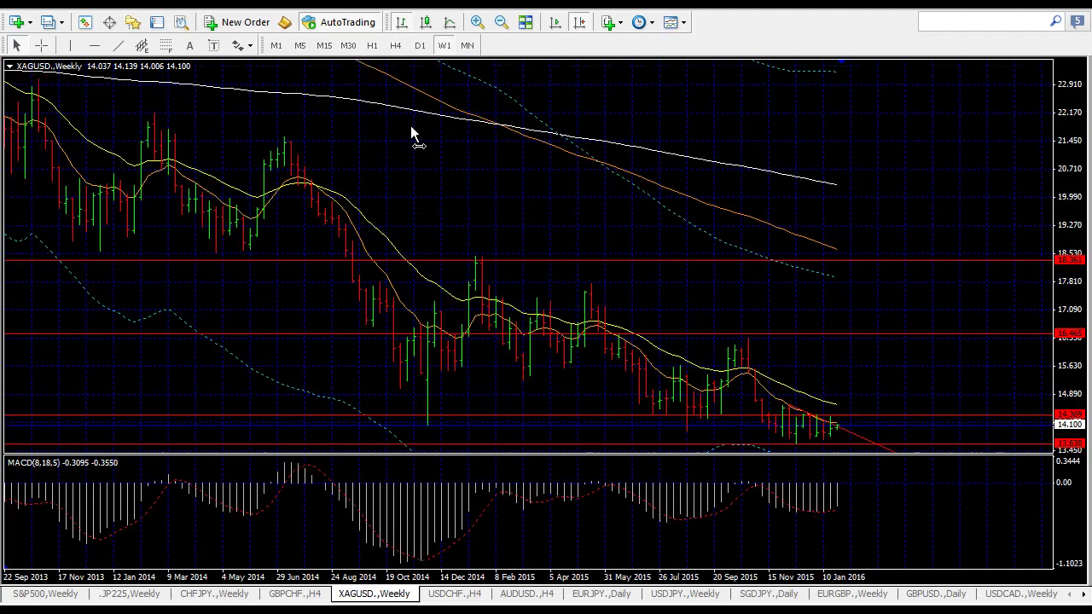
pyautogui.click(420, 46)
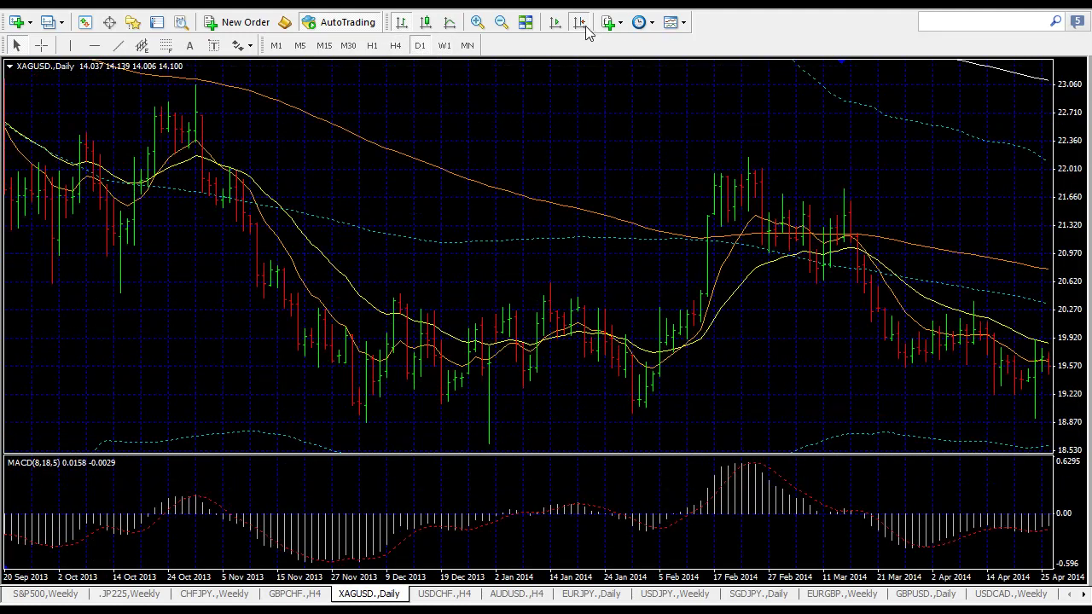
pyautogui.click(581, 23)
pyautogui.click(477, 23)
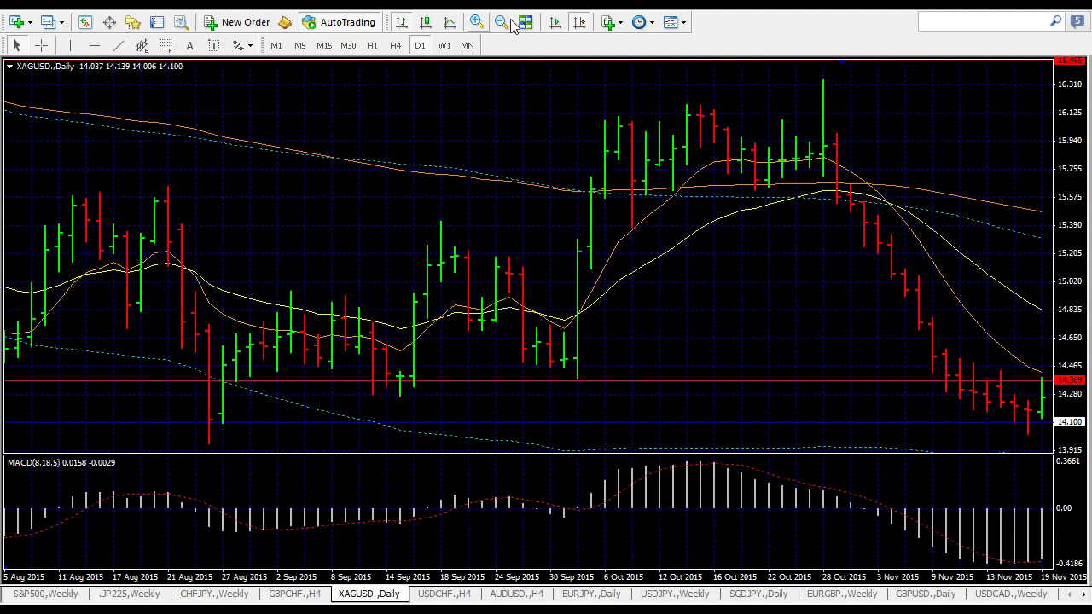
pyautogui.click(580, 23)
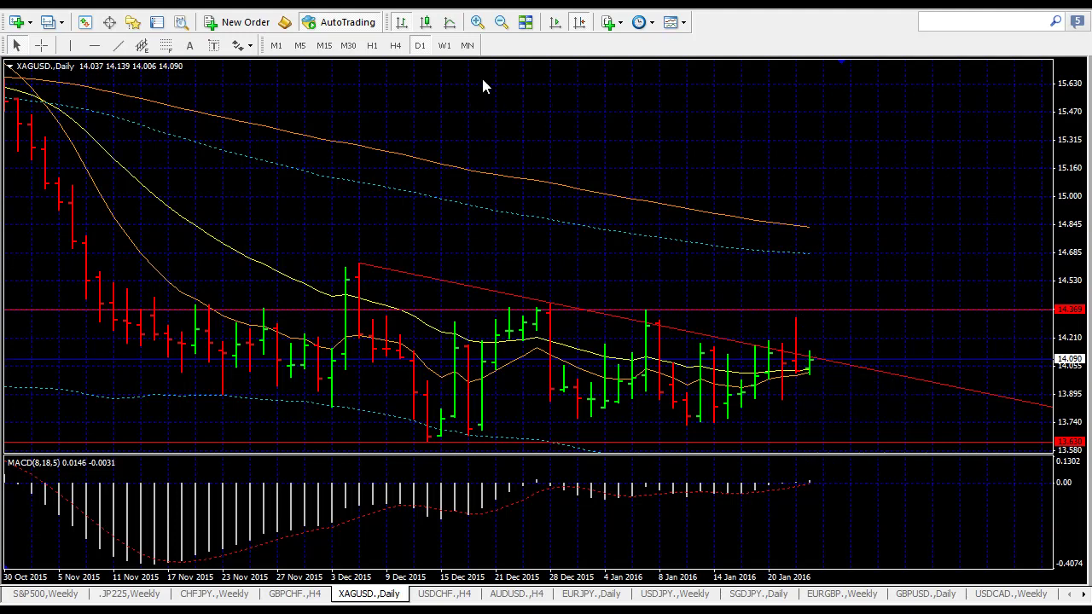
# Step: Show XAGUSD on the H4 timeframe at the latest bars, zoomed out one level
pyautogui.click(397, 49)
pyautogui.click(580, 24)
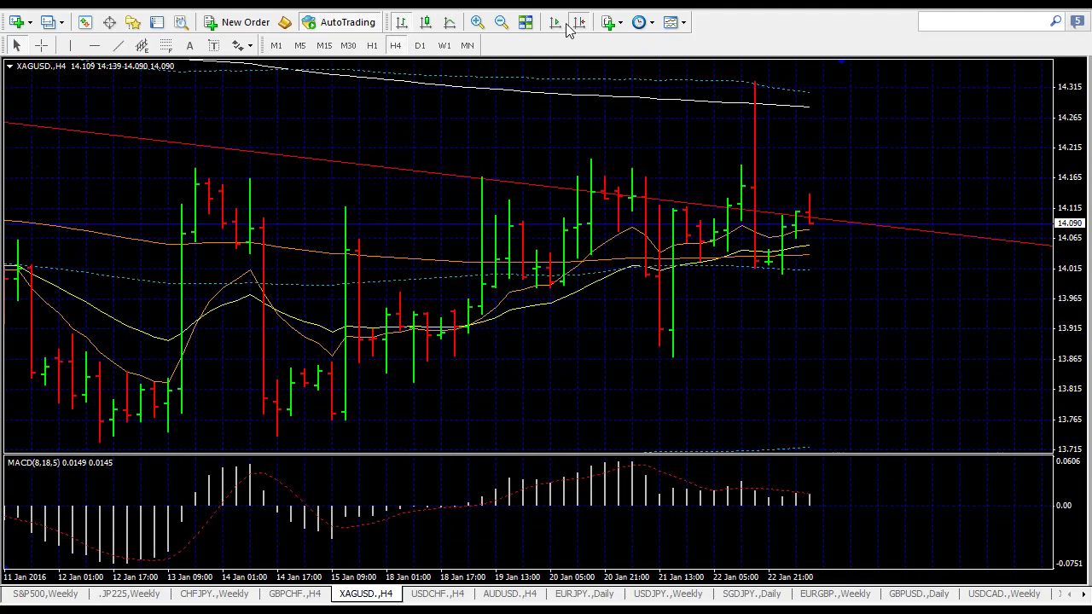
pyautogui.click(501, 22)
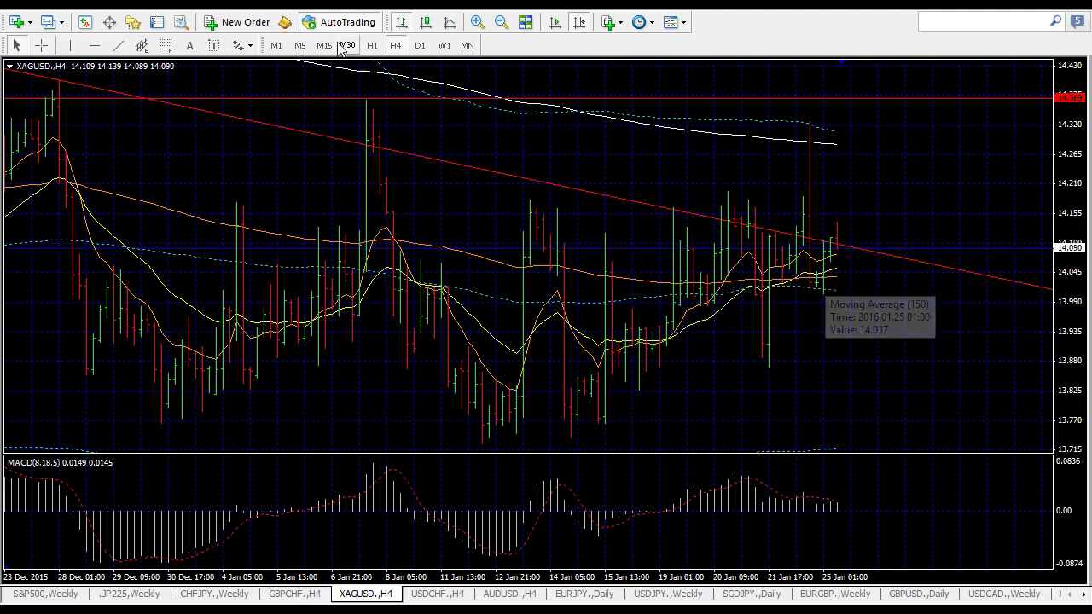
# Step: Review XAGUSD on the H1 and M30 timeframes, examining the latest bars around the descending trendline and moving averages
pyautogui.click(372, 45)
pyautogui.click(579, 23)
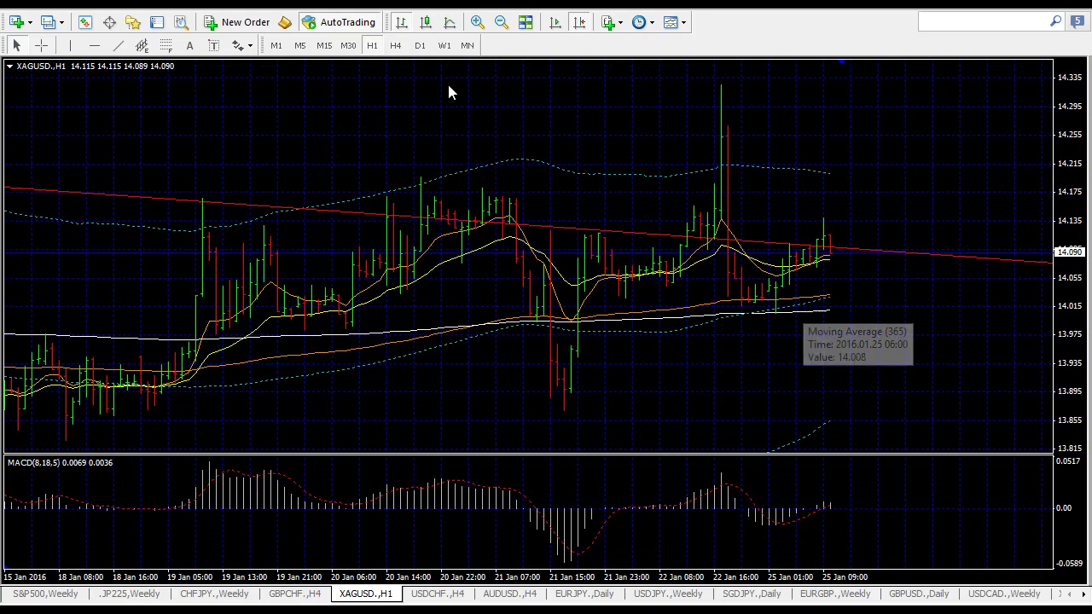
pyautogui.click(348, 45)
pyautogui.click(579, 22)
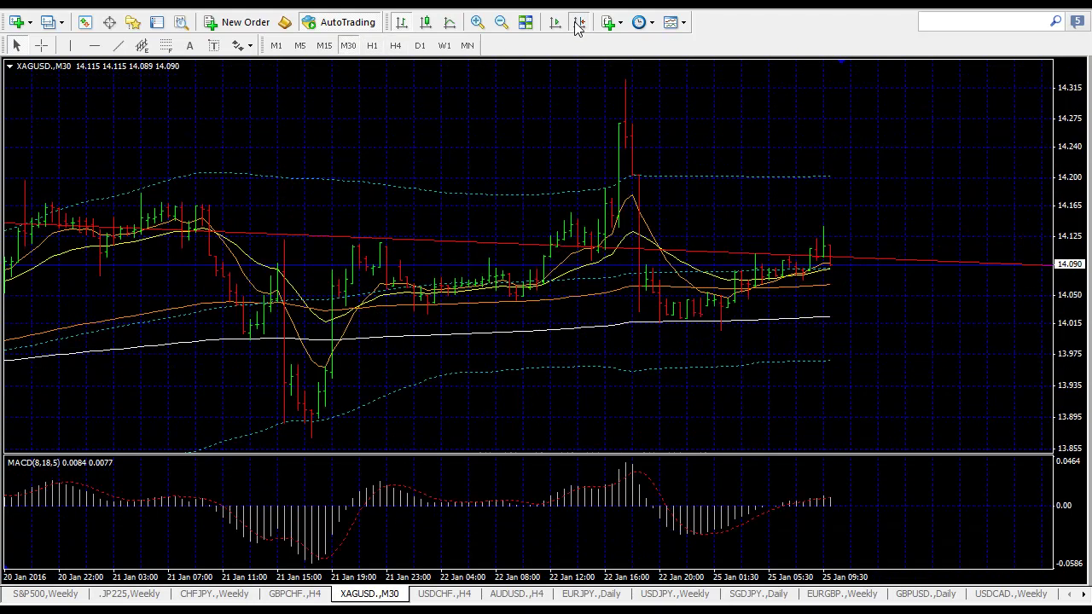
pyautogui.moveTo(729, 300)
# Step: Recheck XAGUSD on the H4 timeframe and return it to the latest H1 bars to examine the long-period moving averages
pyautogui.click(395, 46)
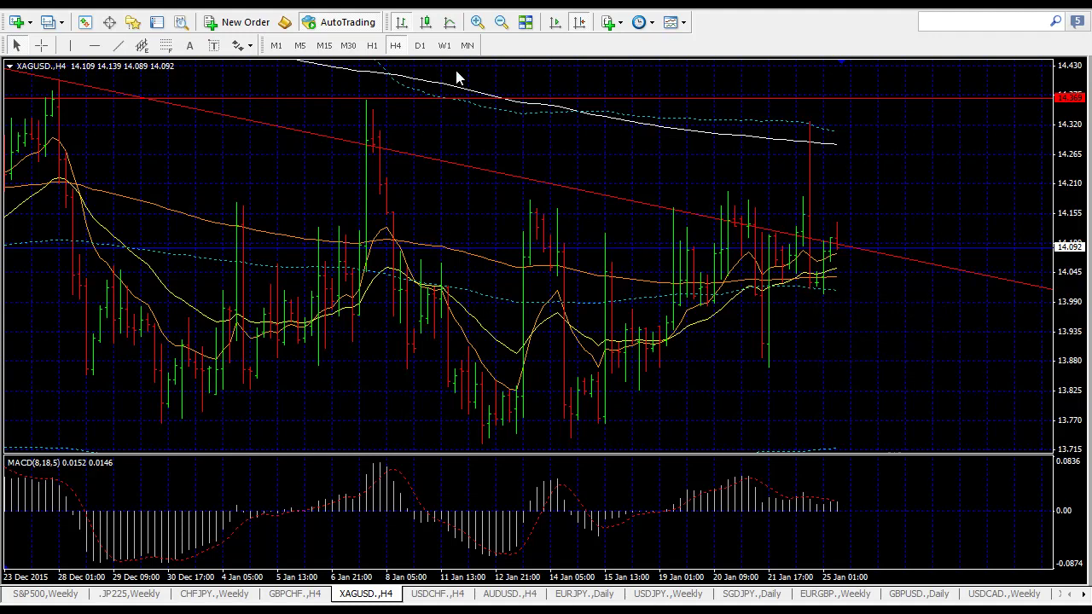
pyautogui.click(372, 46)
pyautogui.click(580, 23)
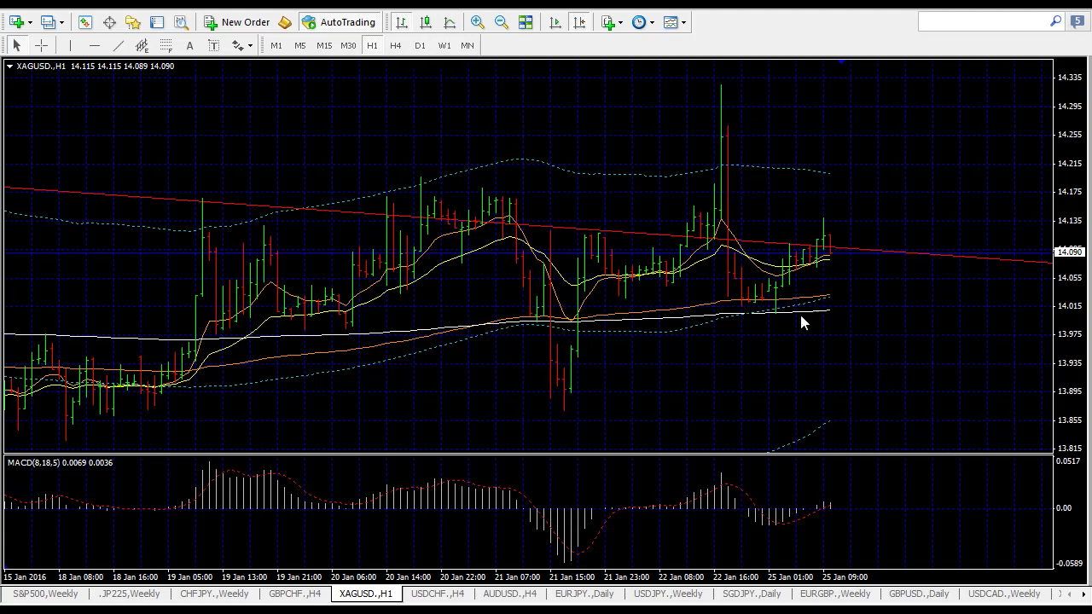
pyautogui.moveTo(832, 314)
# Step: Open the USDCHF chart and review its weekly timeframe and the latest bars of the daily timeframe
pyautogui.click(461, 595)
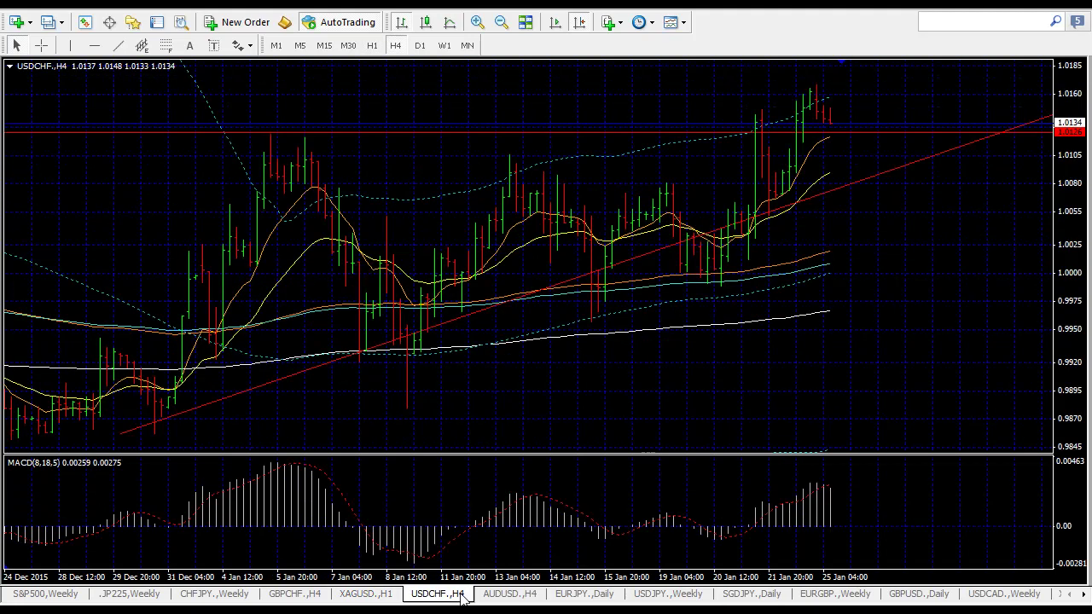
pyautogui.click(444, 46)
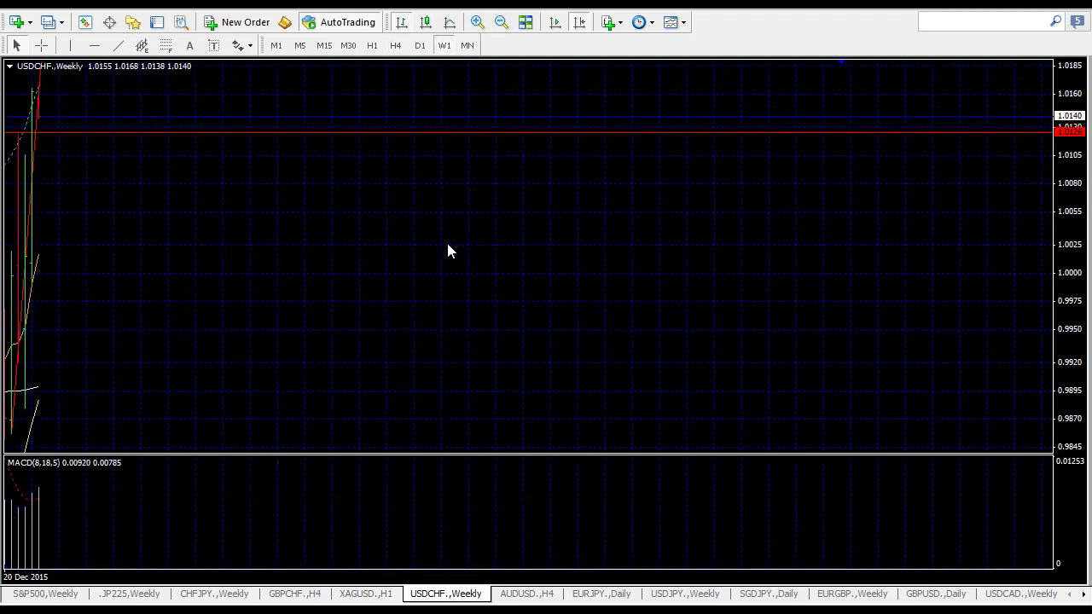
pyautogui.click(419, 45)
pyautogui.click(581, 23)
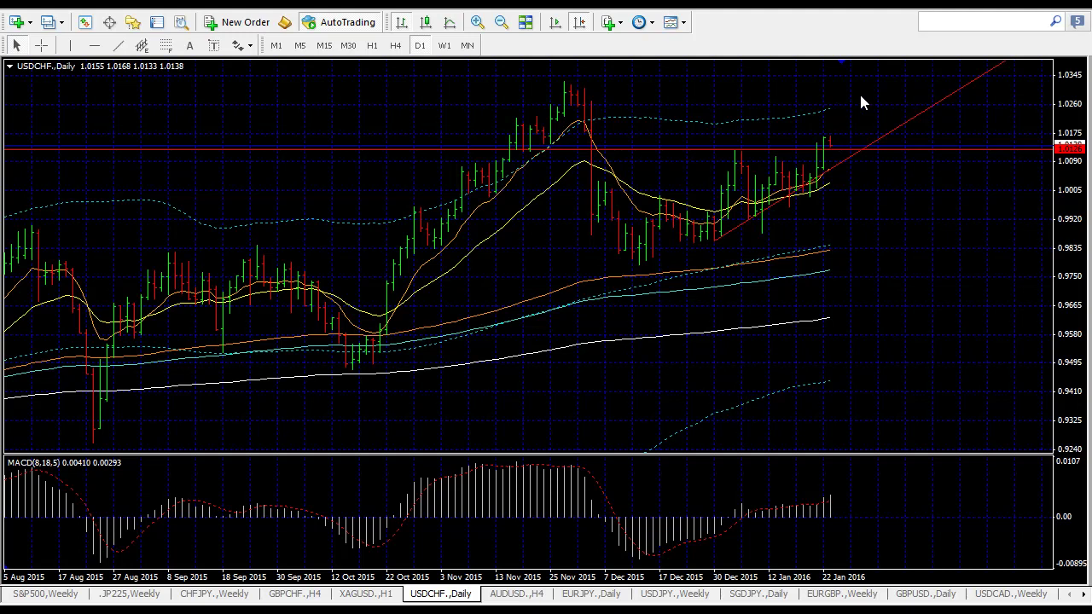
# Step: Show USDCHF on the H4 timeframe and examine the latest bars around the red horizontal level
pyautogui.click(395, 45)
pyautogui.click(575, 24)
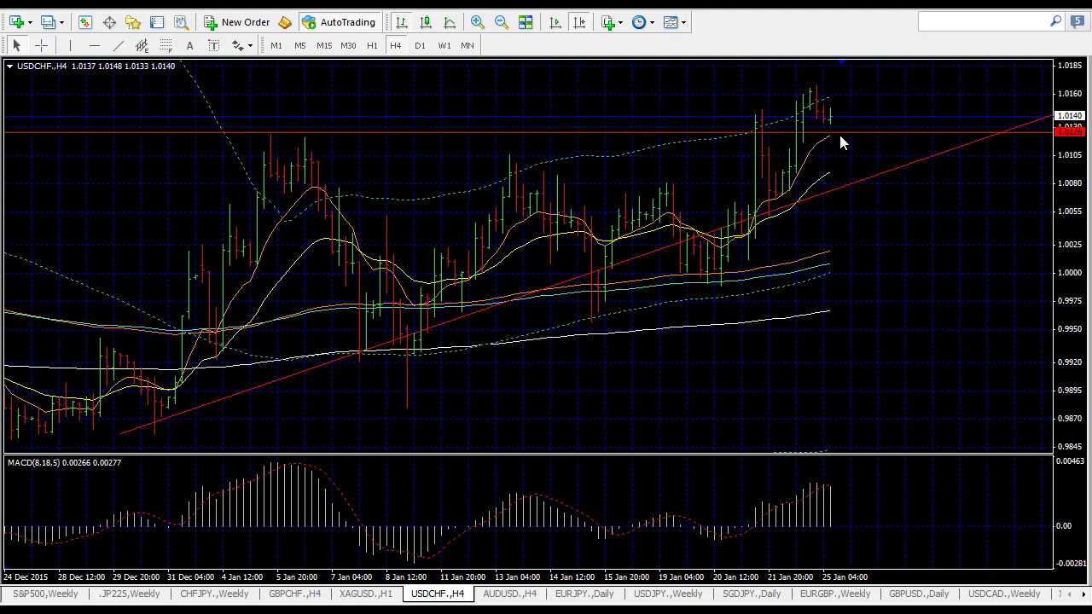
pyautogui.moveTo(833, 122)
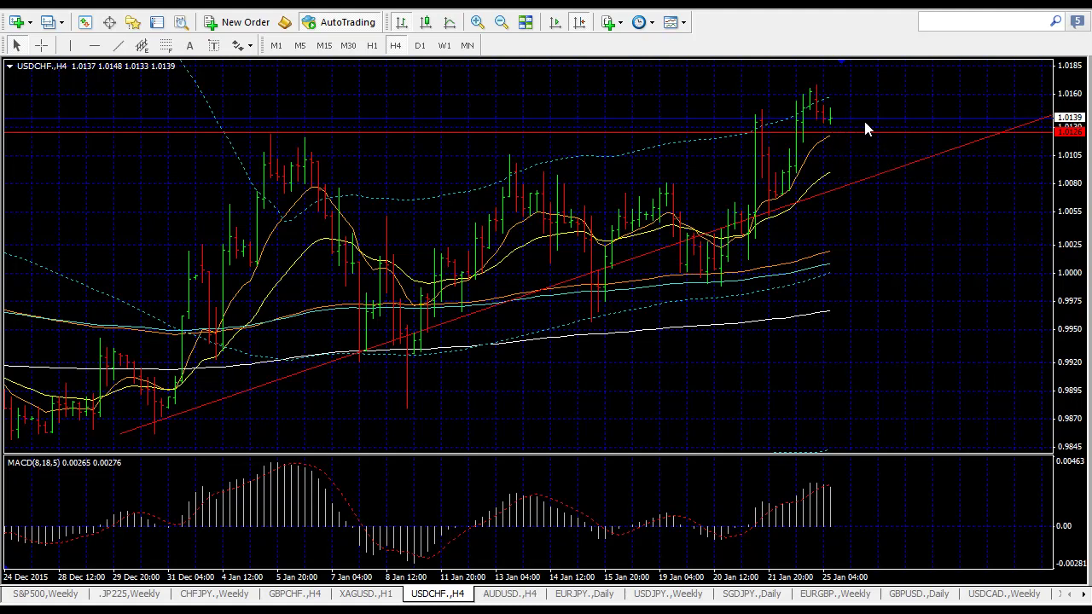
# Step: Open the AUDUSD chart and review its daily and weekly timeframes, with the weekly chart zoomed in one level at the latest bars
pyautogui.click(509, 597)
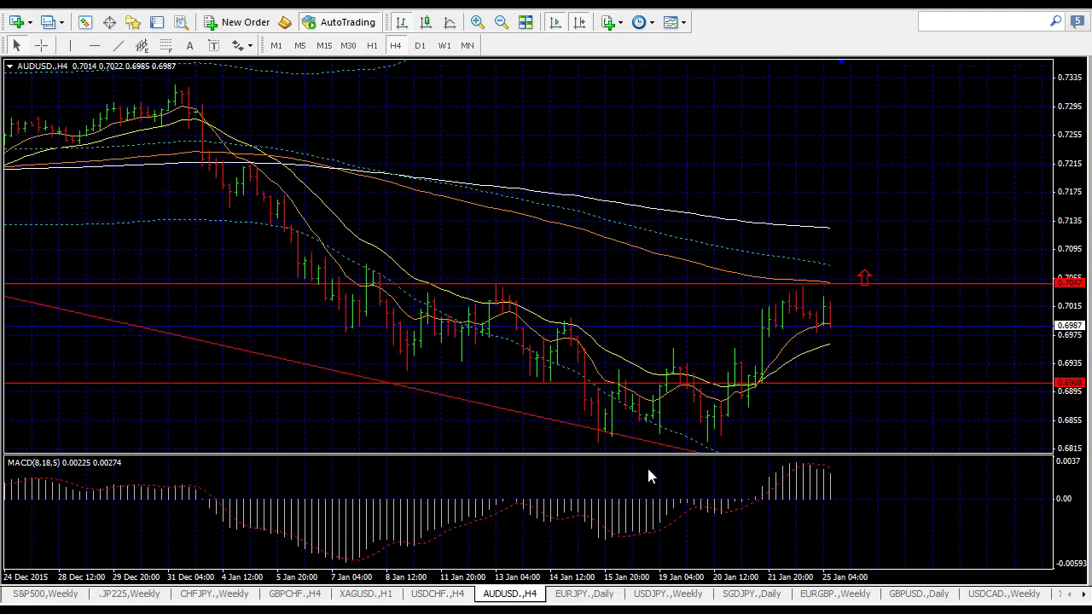
pyautogui.click(420, 45)
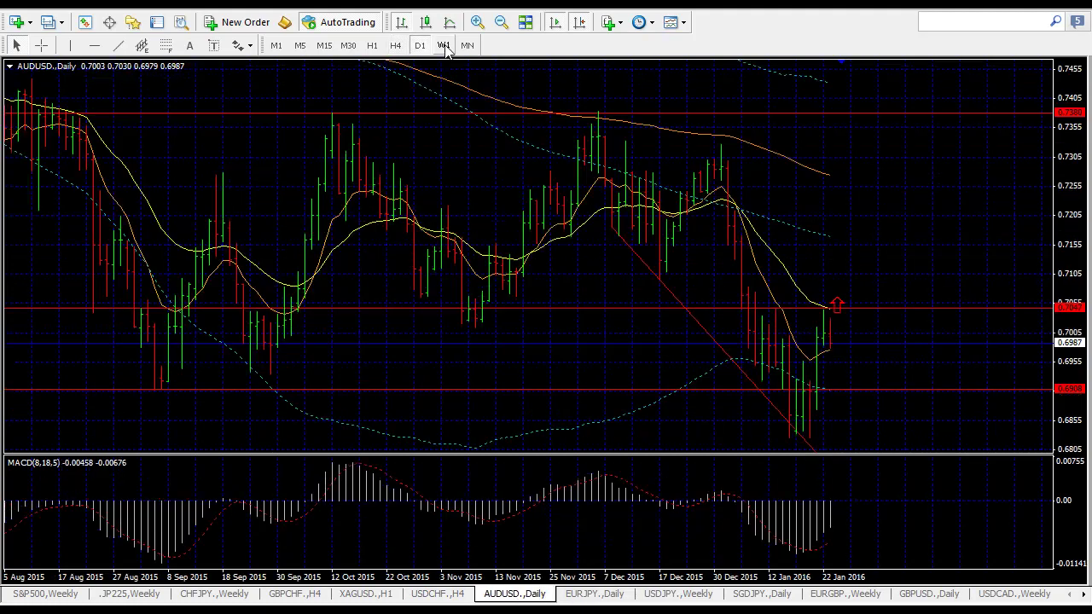
pyautogui.click(444, 45)
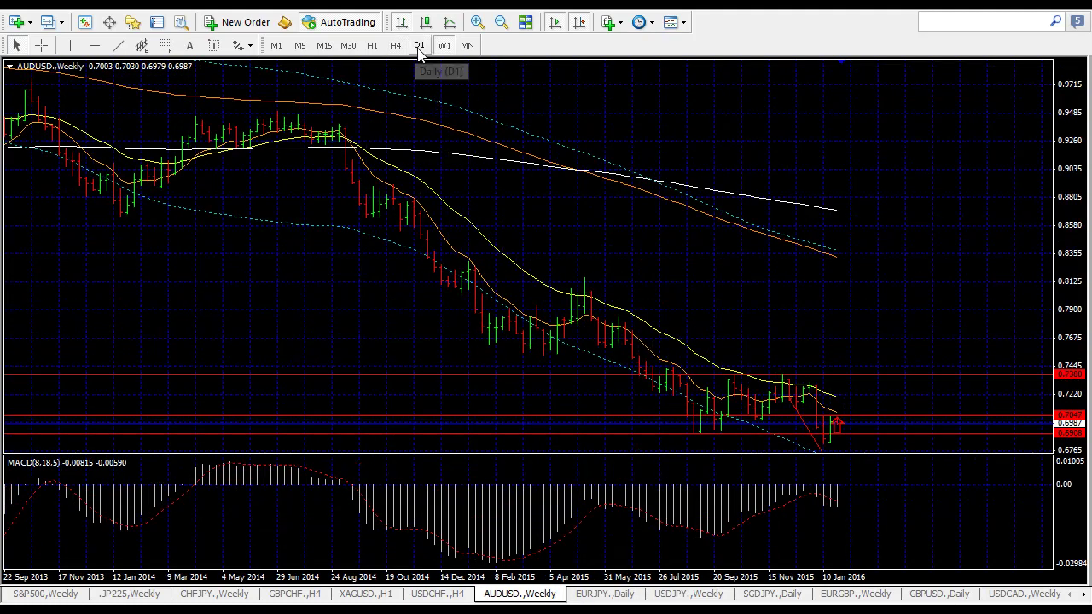
pyautogui.click(477, 22)
pyautogui.click(579, 22)
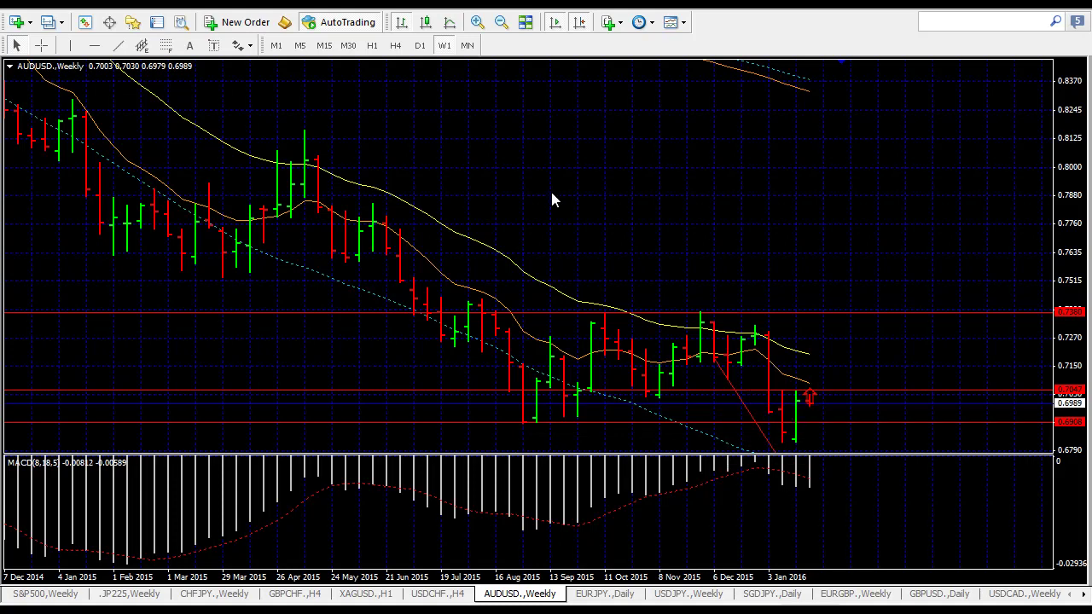
# Step: Show AUDUSD on the daily timeframe zoomed out one level and examine the latest bars between the two lower horizontal levels
pyautogui.click(420, 45)
pyautogui.click(555, 26)
pyautogui.click(554, 25)
pyautogui.click(502, 22)
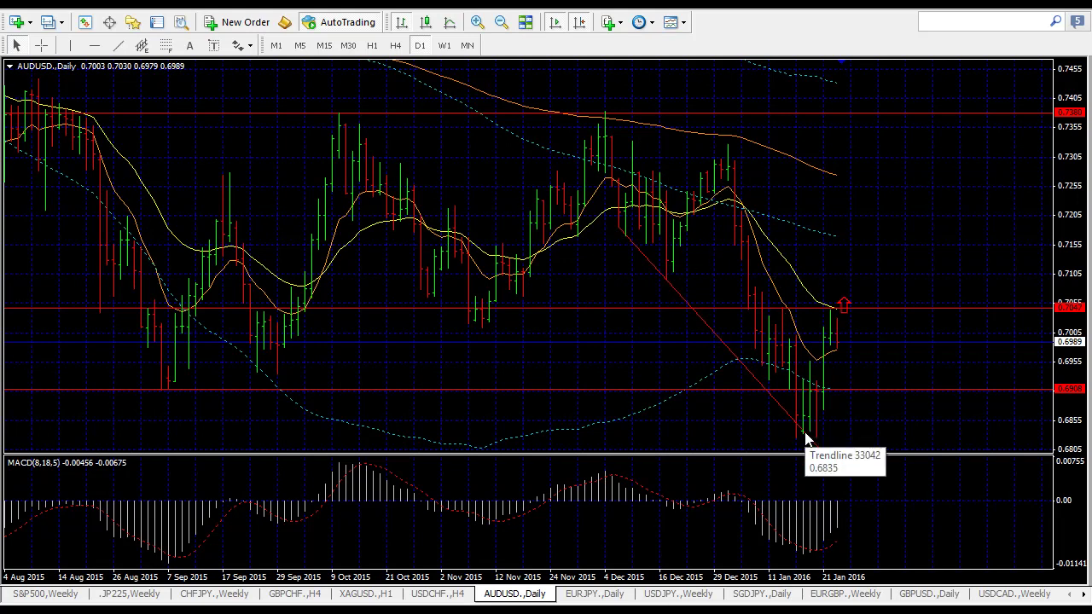
pyautogui.scroll(-1, 807, 438)
pyautogui.moveTo(819, 345)
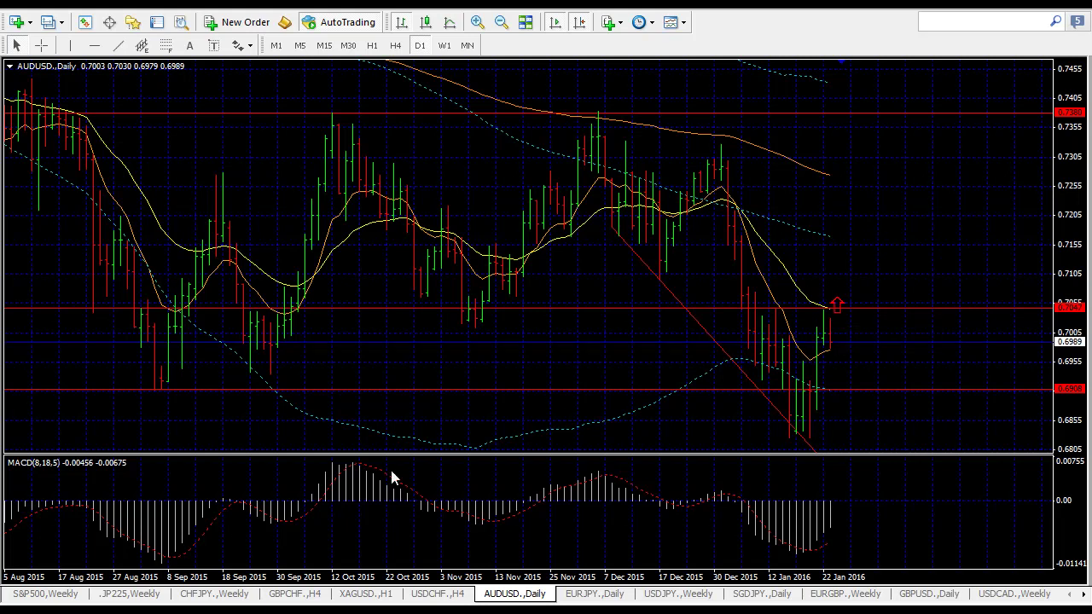
# Step: Open the EURJPY chart on the weekly timeframe and look back through its earlier price history
pyautogui.click(587, 593)
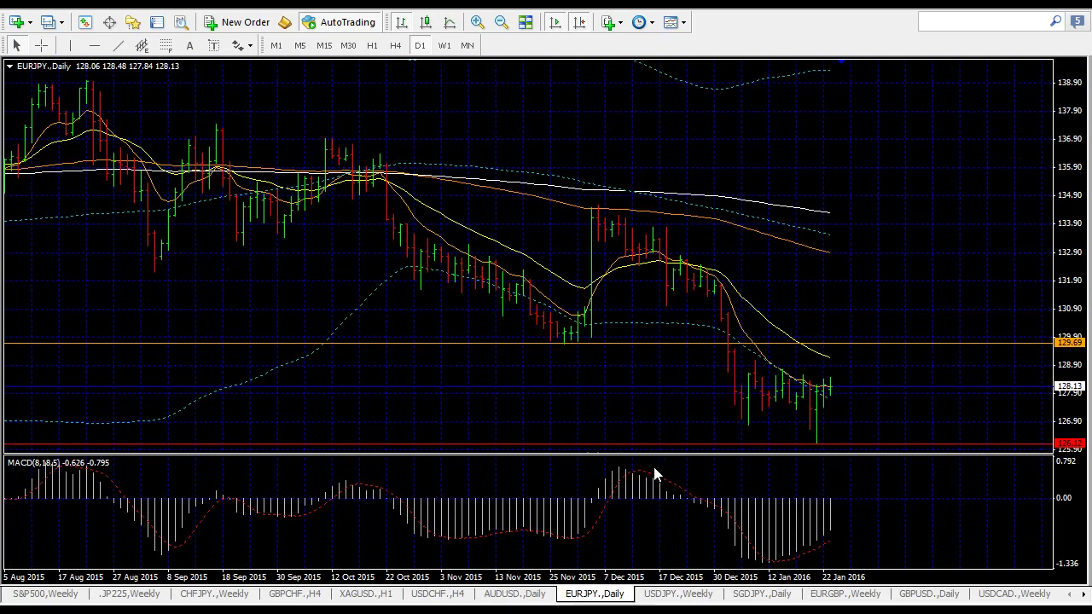
pyautogui.click(444, 45)
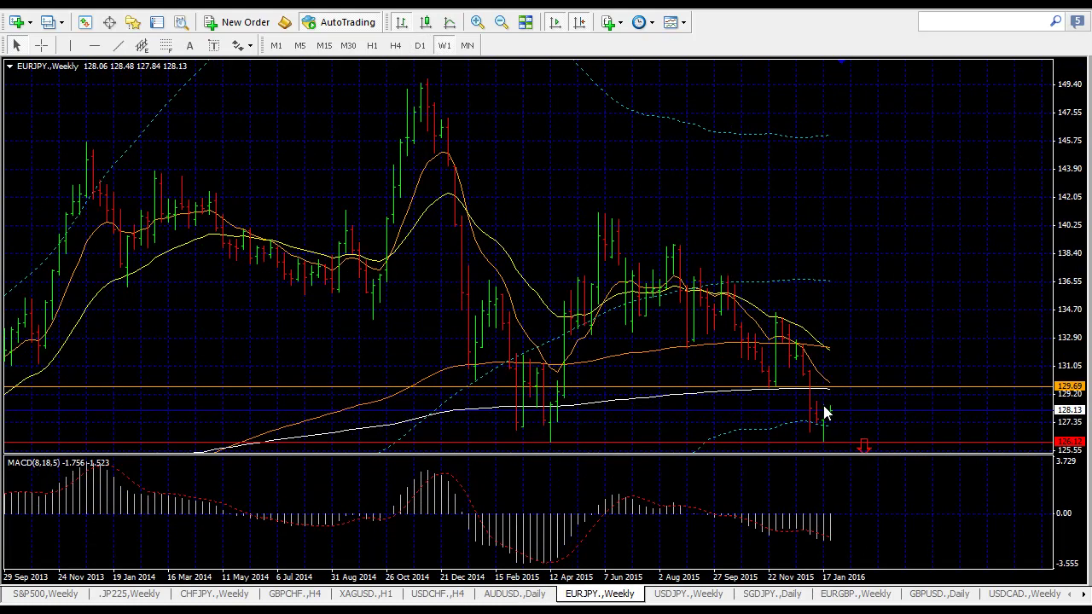
pyautogui.moveTo(837, 423); pyautogui.dragTo(943, 398)
pyautogui.moveTo(500, 359); pyautogui.dragTo(439, 354)
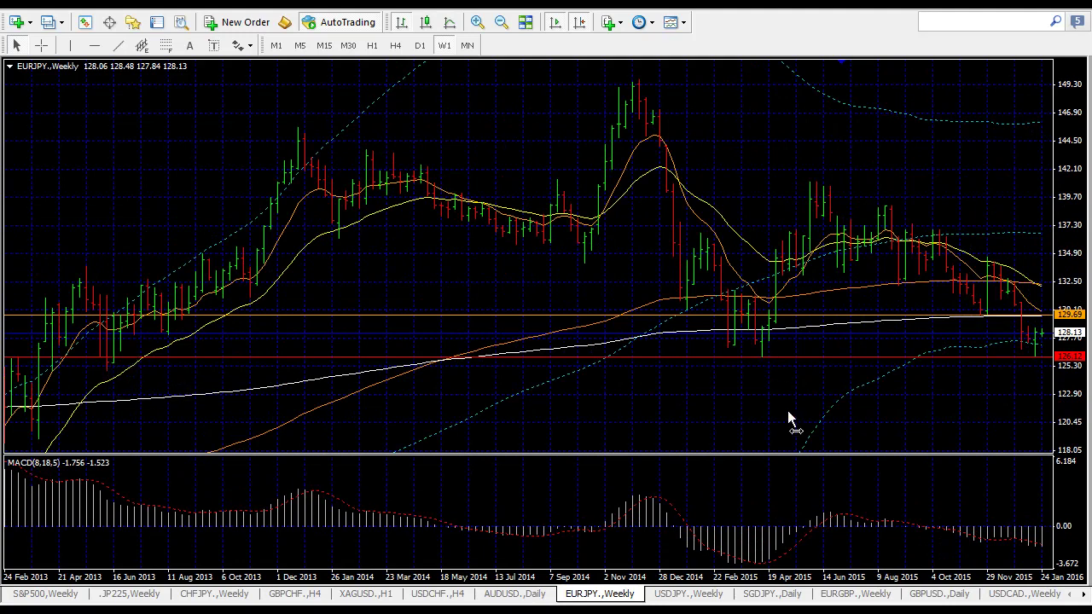
# Step: Examine the latest EURJPY weekly bars between the 129.69 level and the red support line against the earlier lows
pyautogui.scroll(-3, 790, 416)
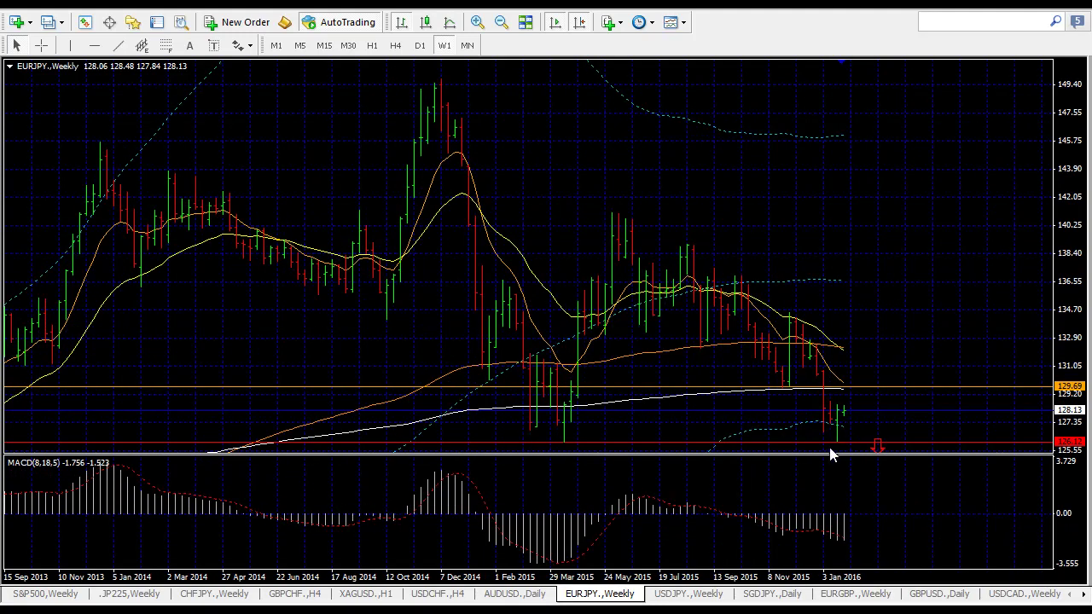
pyautogui.moveTo(826, 450); pyautogui.dragTo(4, 314)
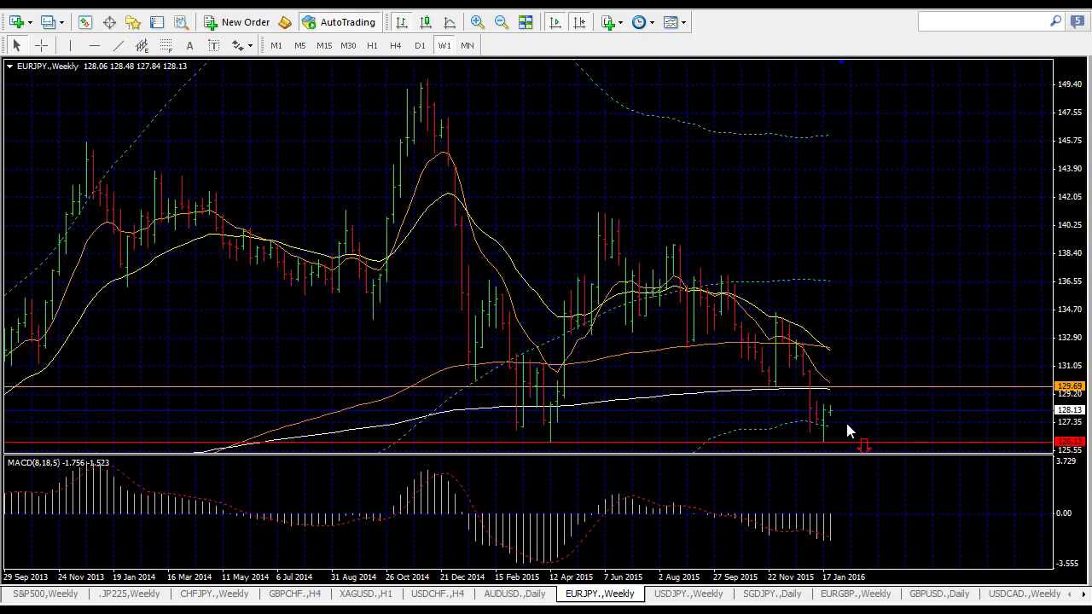
pyautogui.moveTo(632, 414); pyautogui.dragTo(987, 397)
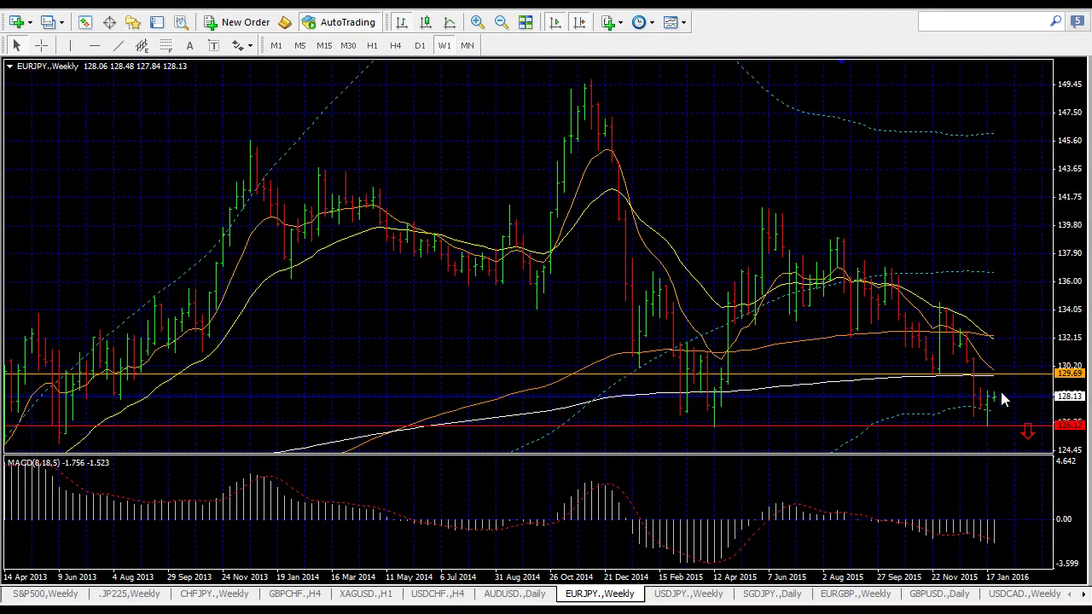
pyautogui.scroll(-3, 1013, 429)
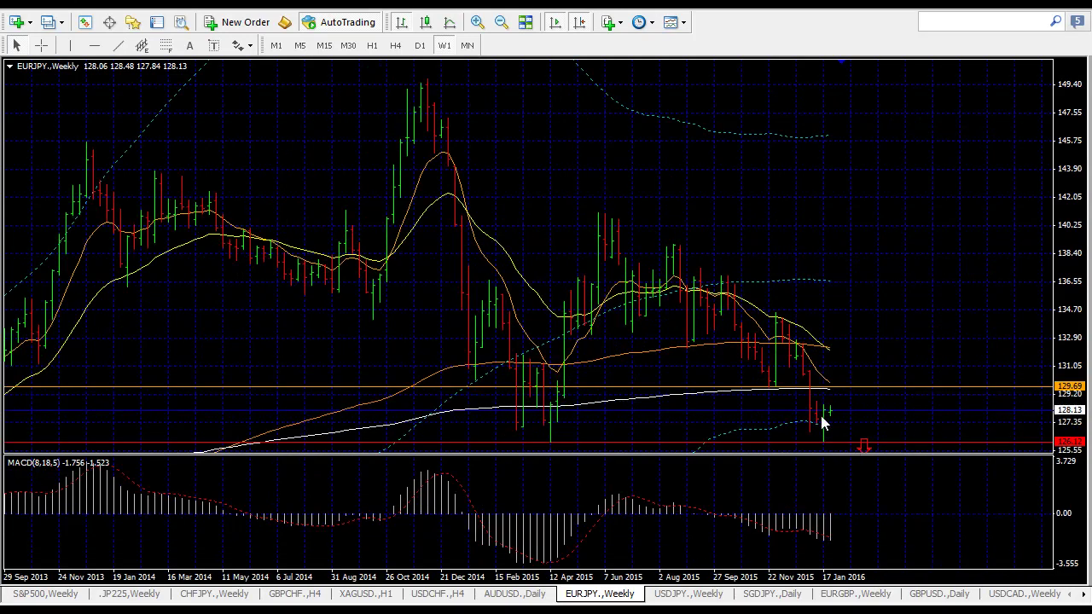